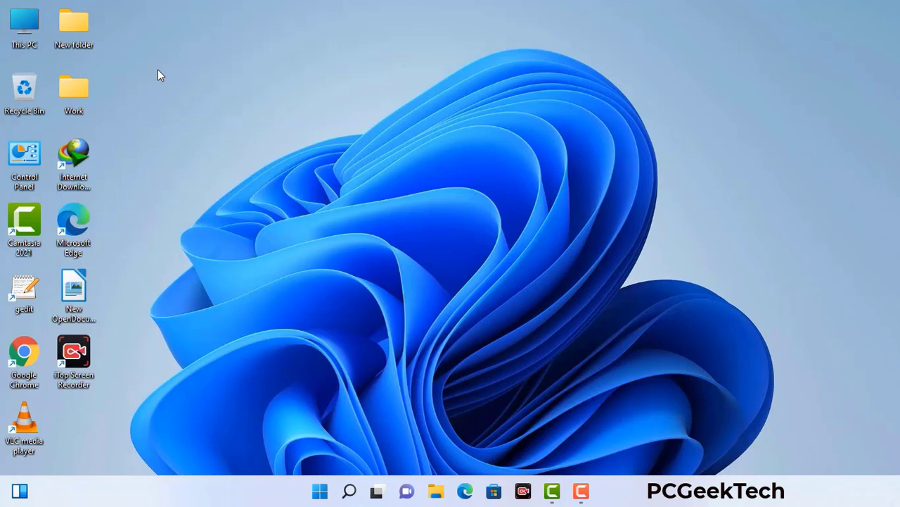
Run msconfig to open System Configuration.
{"action": "key", "text": "super+r"}
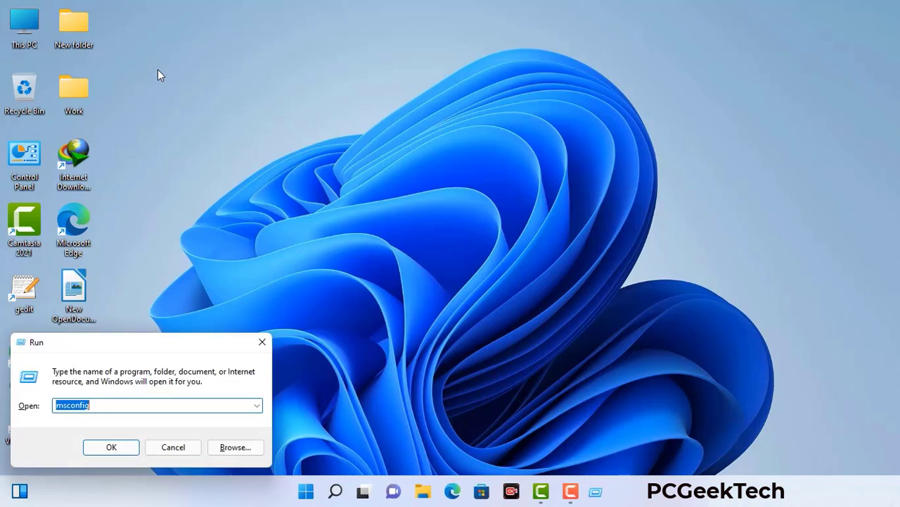
{"action": "left_click_drag", "start_coordinate": [153, 342], "coordinate": [396, 111]}
{"action": "left_click", "coordinate": [358, 176]}
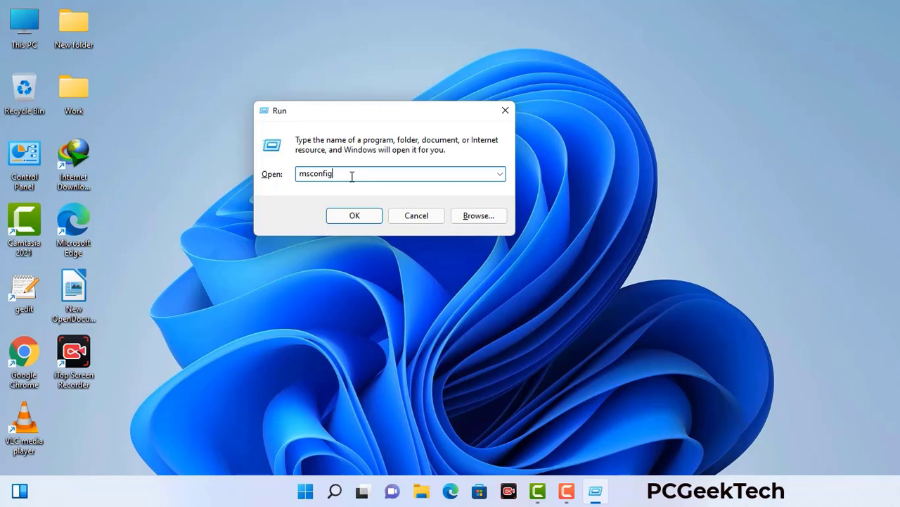
{"action": "left_click", "coordinate": [348, 220]}
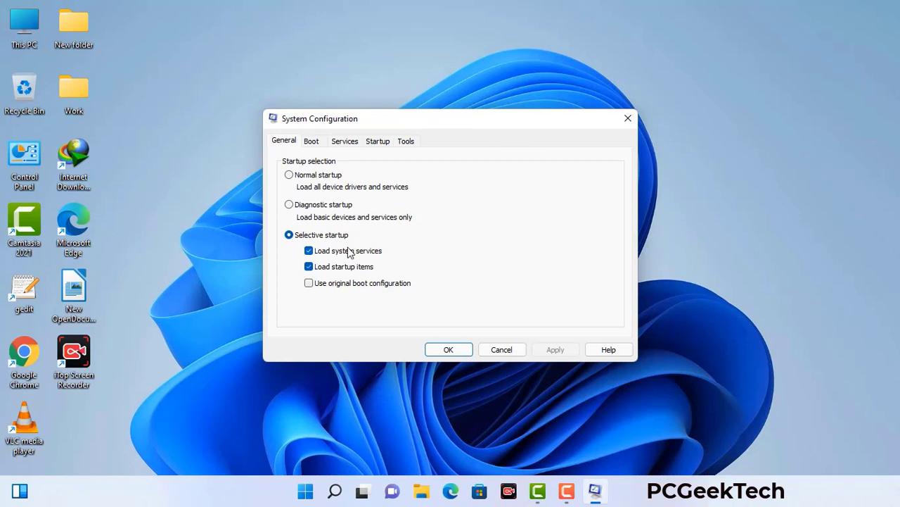
Enable Safe boot with the Network option for Windows 11, then apply and confirm the boot settings.
{"action": "left_click", "coordinate": [313, 143]}
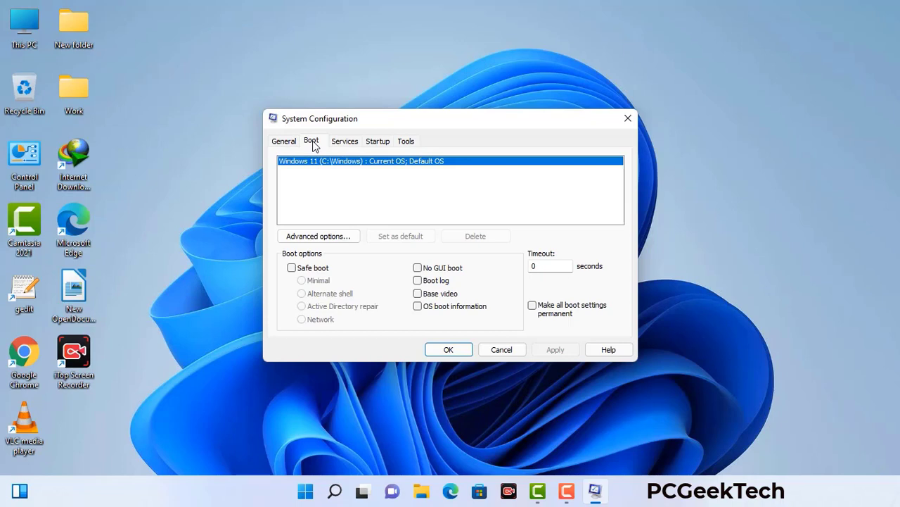
{"action": "left_click", "coordinate": [291, 269]}
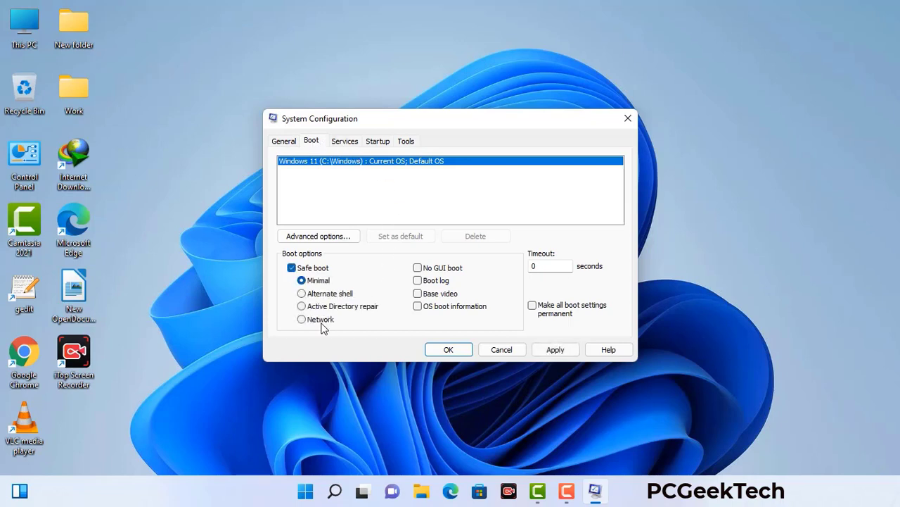
{"action": "left_click", "coordinate": [320, 320]}
{"action": "left_click", "coordinate": [555, 350]}
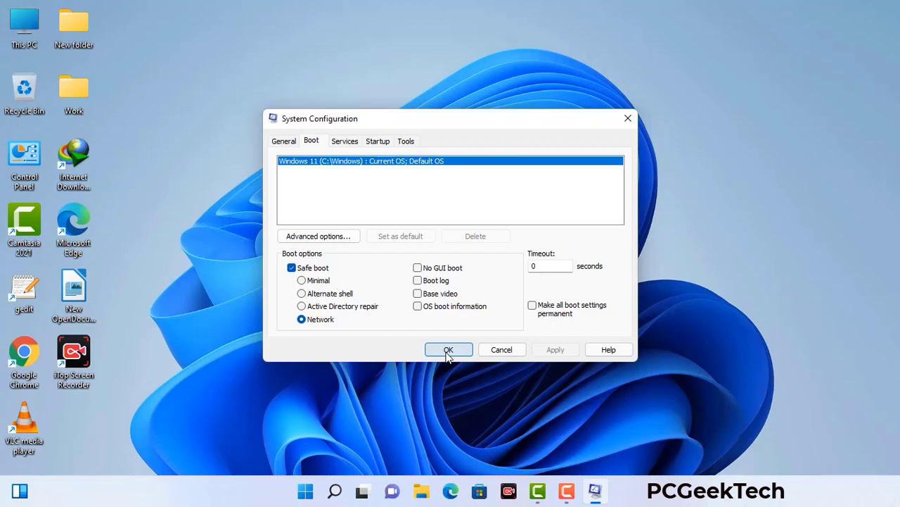
{"action": "left_click", "coordinate": [447, 350]}
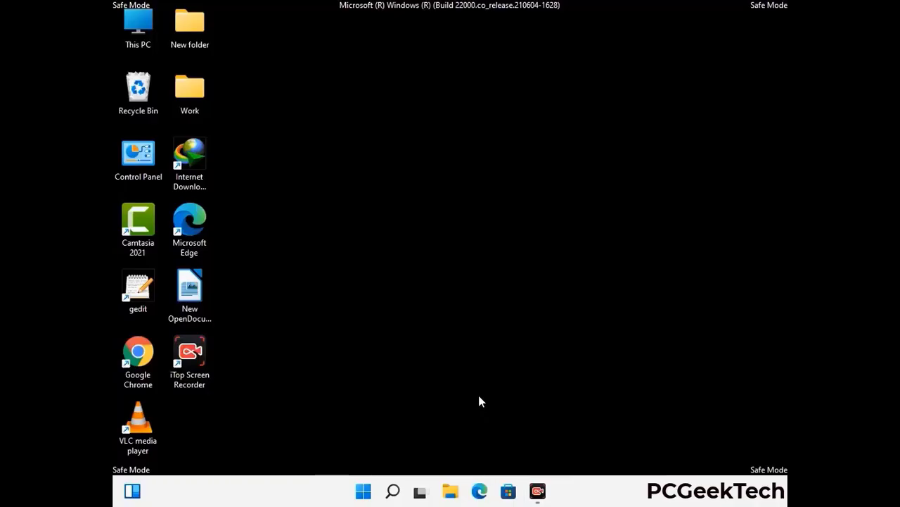
In Control Panel's File Explorer Options, set hidden files, folders, and drives to be shown, apply it and close Control Panel.
{"action": "double_click", "coordinate": [138, 167]}
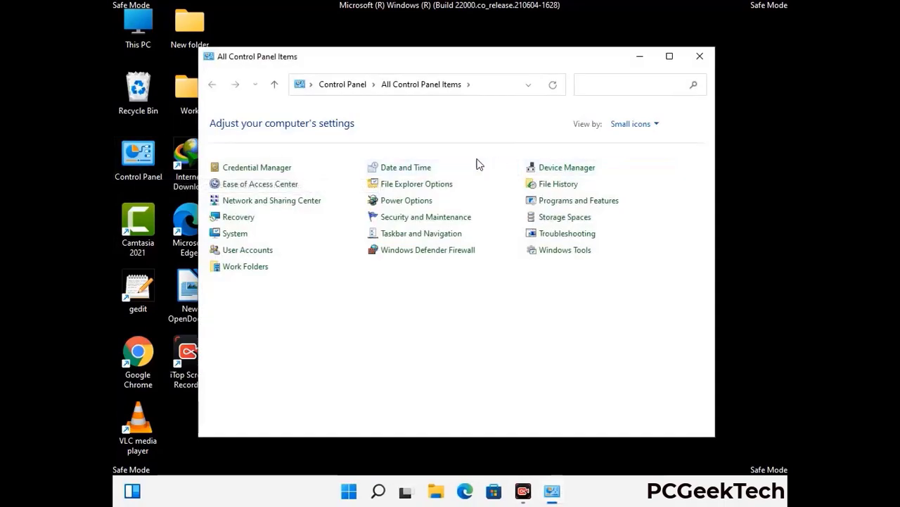
{"action": "left_click", "coordinate": [434, 187]}
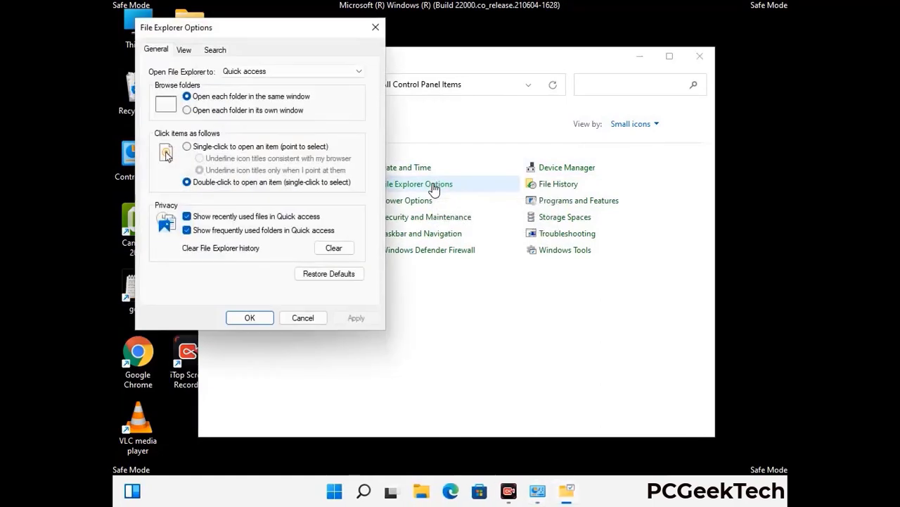
{"action": "left_click", "coordinate": [184, 50]}
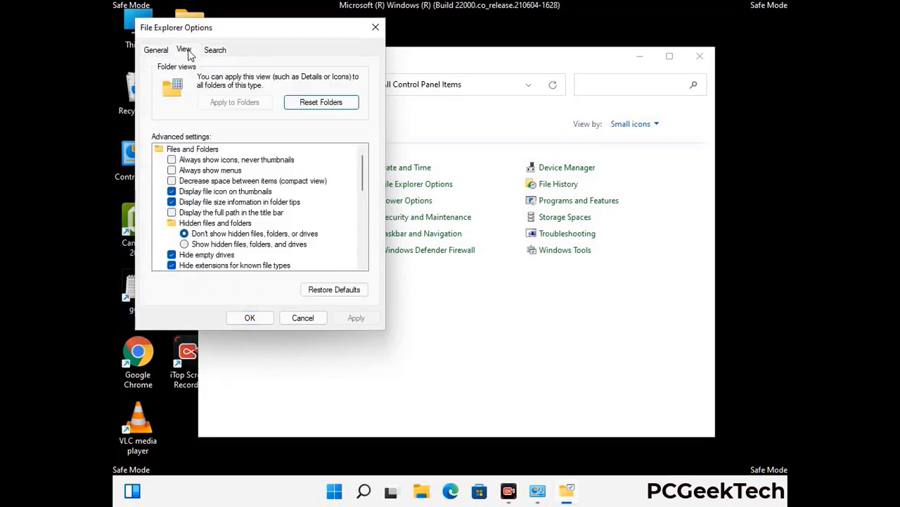
{"action": "left_click", "coordinate": [185, 245]}
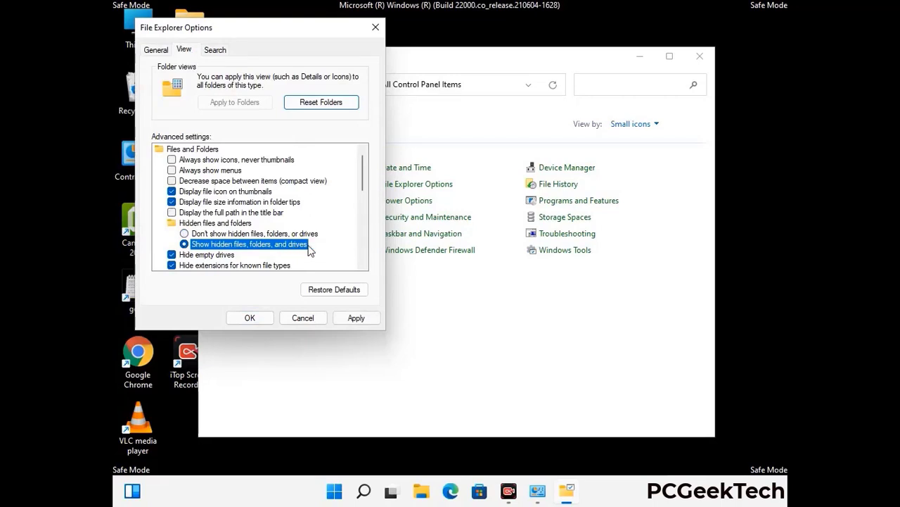
{"action": "left_click", "coordinate": [355, 319]}
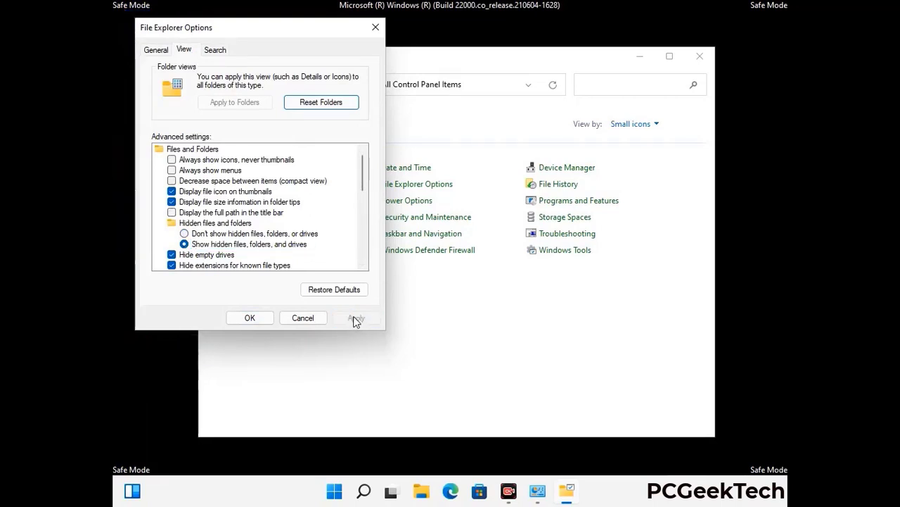
{"action": "left_click", "coordinate": [239, 322]}
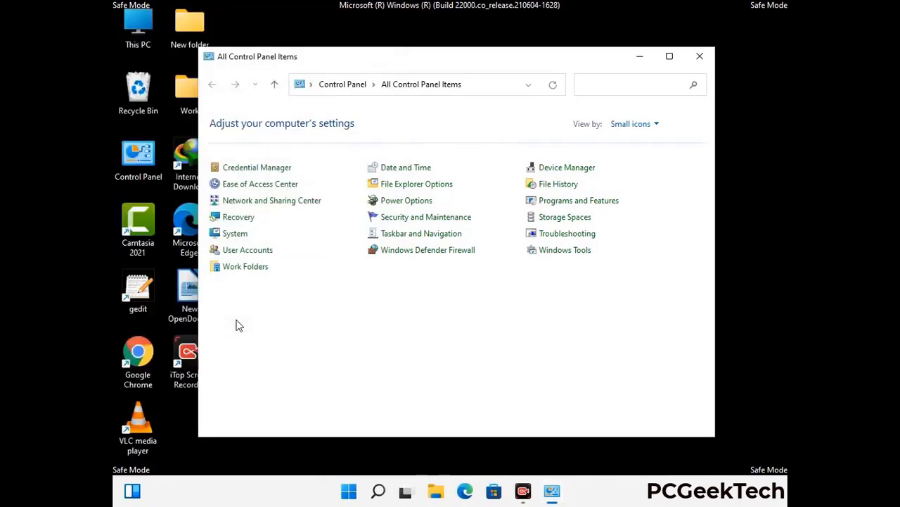
{"action": "left_click", "coordinate": [697, 59]}
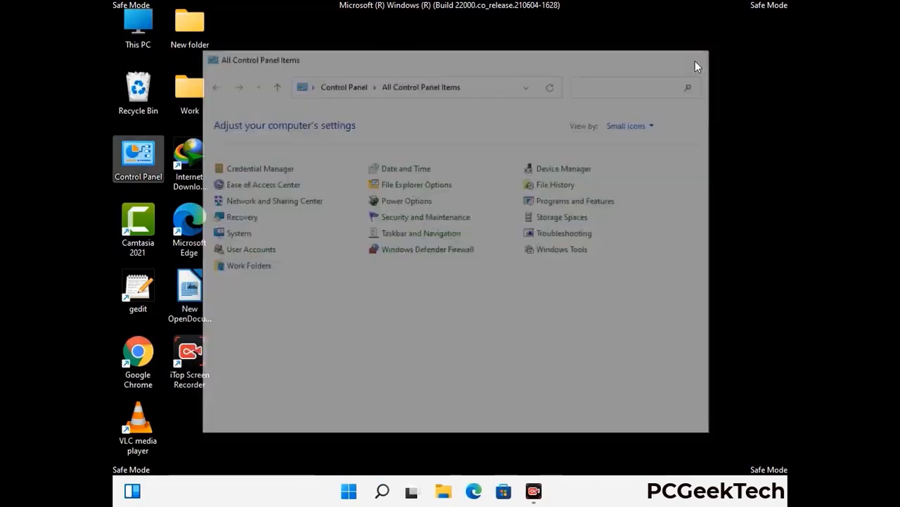
Open the folder C:\Windows\System32\drivers\etc from This PC.
{"action": "double_click", "coordinate": [134, 44]}
{"action": "left_click", "coordinate": [394, 308]}
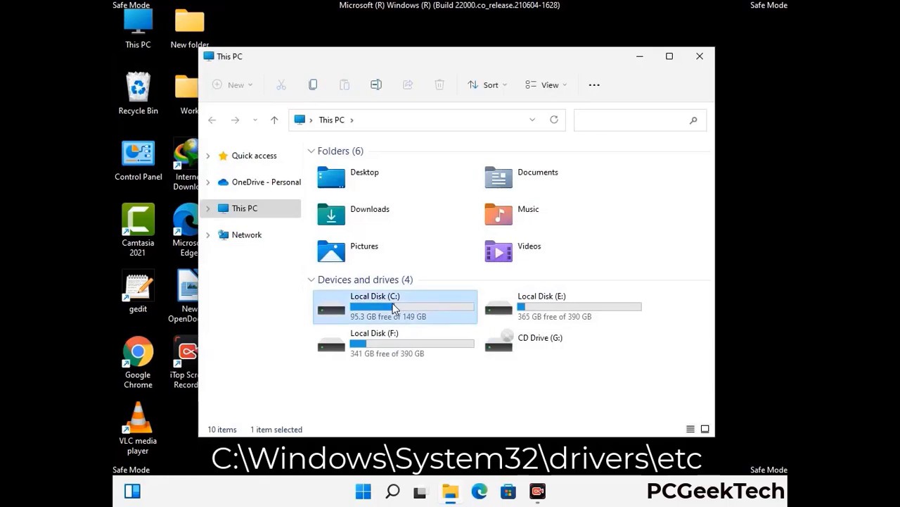
{"action": "double_click", "coordinate": [394, 308]}
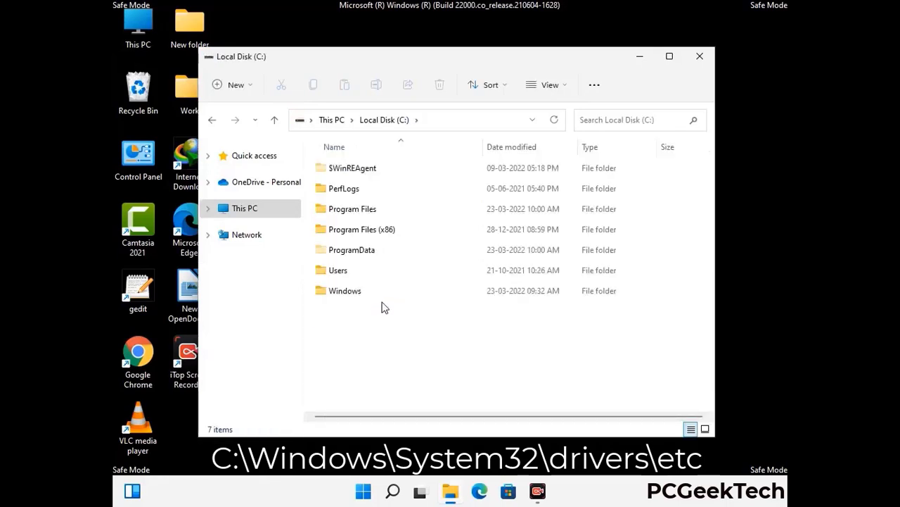
{"action": "left_click", "coordinate": [338, 295]}
{"action": "double_click", "coordinate": [337, 296]}
{"action": "scroll", "coordinate": [446, 302], "scroll_direction": "down", "scroll_amount": 10}
{"action": "scroll", "coordinate": [446, 305], "scroll_direction": "down", "scroll_amount": 10}
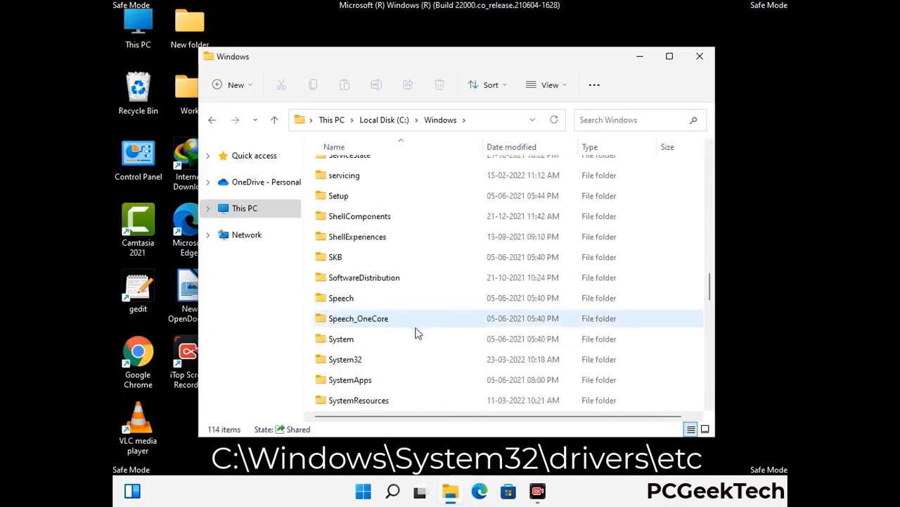
{"action": "scroll", "coordinate": [416, 332], "scroll_direction": "down", "scroll_amount": 1}
{"action": "double_click", "coordinate": [343, 296]}
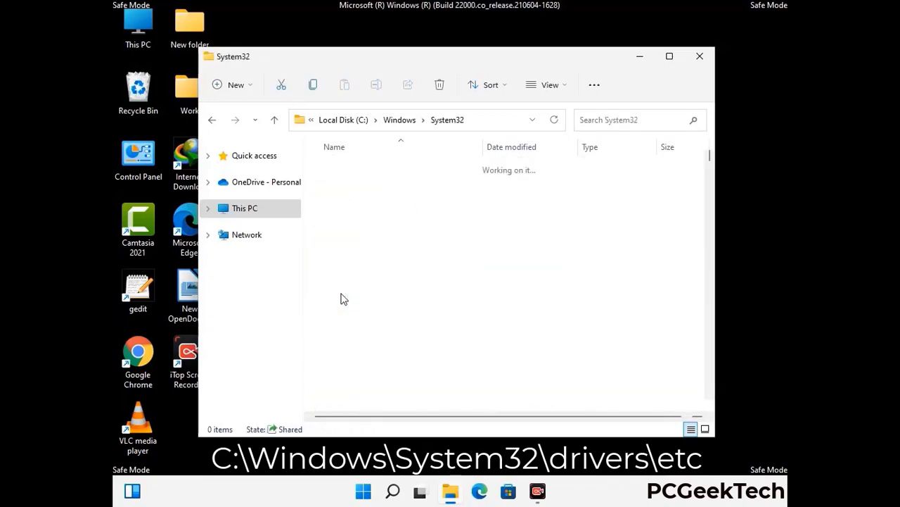
{"action": "scroll", "coordinate": [387, 307], "scroll_direction": "down", "scroll_amount": 5}
{"action": "double_click", "coordinate": [349, 387]}
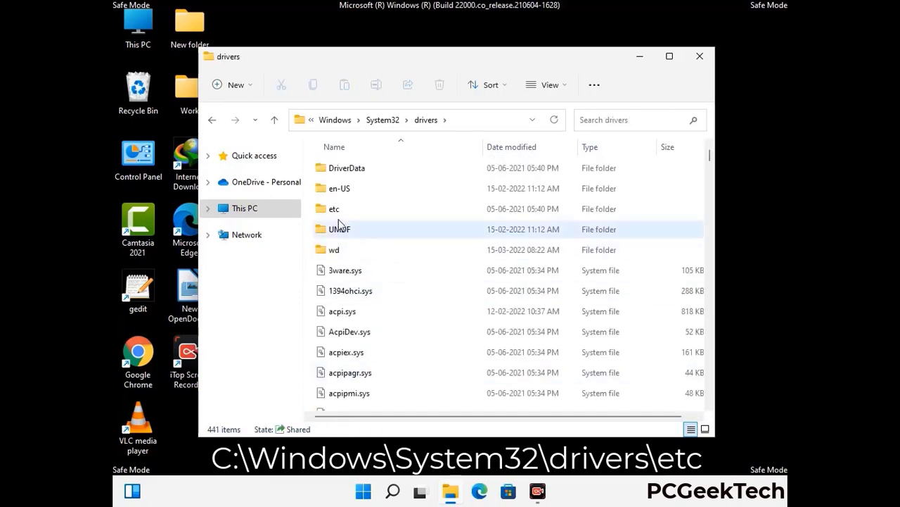
{"action": "double_click", "coordinate": [336, 209]}
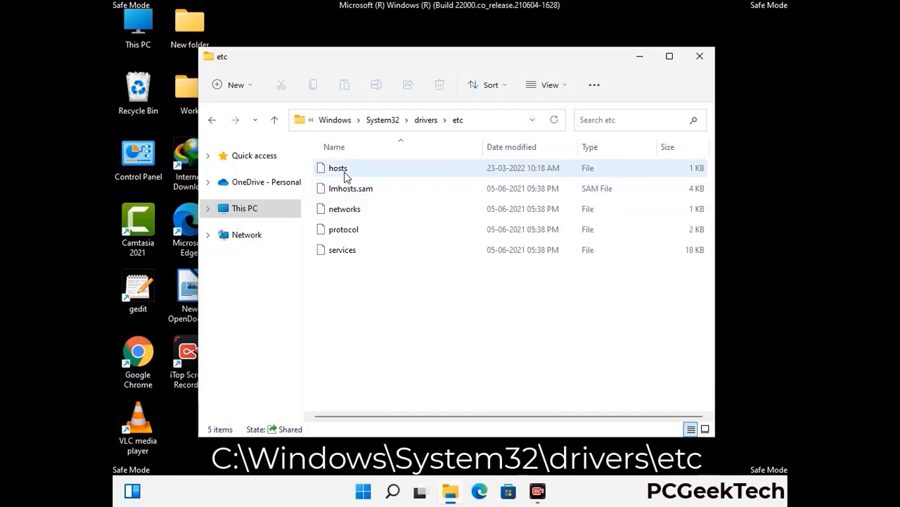
Open the hosts file with Notepad and move its window so the full text is readable.
{"action": "left_click", "coordinate": [346, 177]}
{"action": "double_click", "coordinate": [346, 178]}
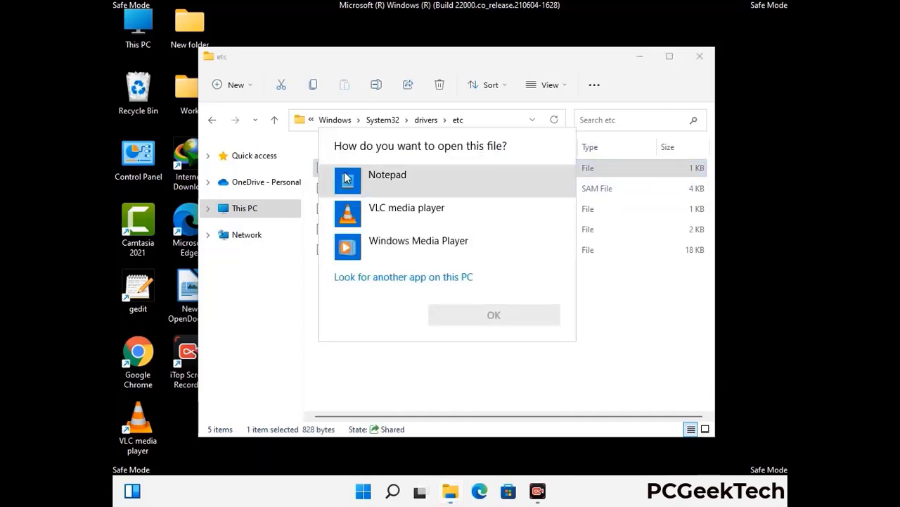
{"action": "left_click", "coordinate": [399, 175]}
{"action": "left_click", "coordinate": [493, 315]}
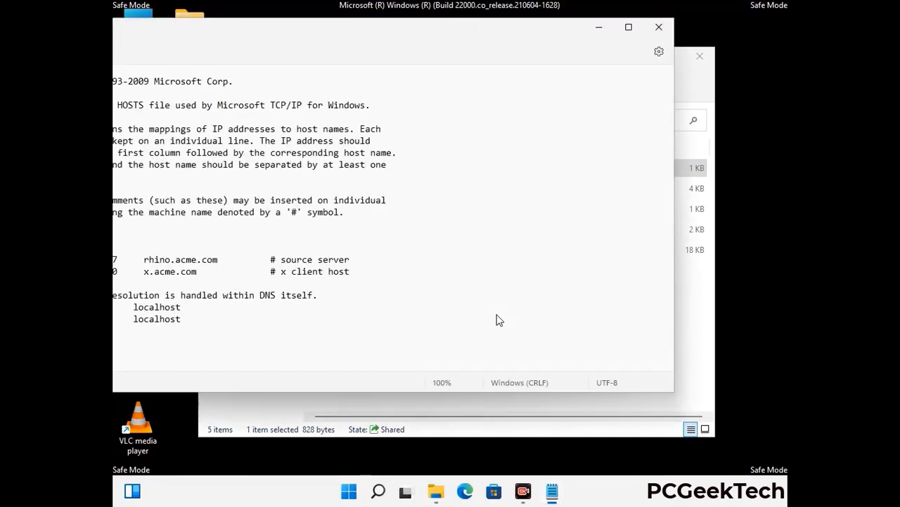
{"action": "left_click_drag", "start_coordinate": [338, 34], "coordinate": [478, 41]}
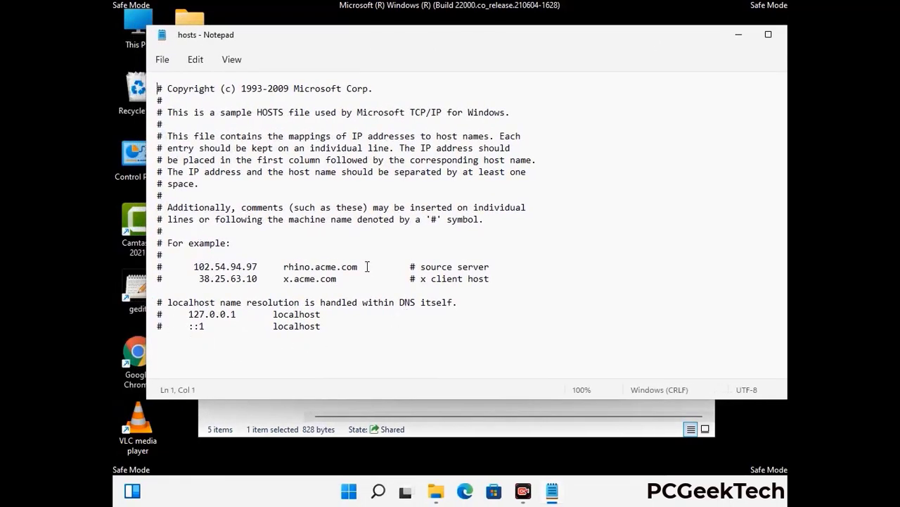
Add two line breaks after the last localhost entry in the hosts file and save it.
{"action": "left_click", "coordinate": [338, 330]}
{"action": "key", "text": "Return"}
{"action": "key", "text": "Return"}
{"action": "scroll", "coordinate": [188, 196], "scroll_direction": "down", "scroll_amount": 1}
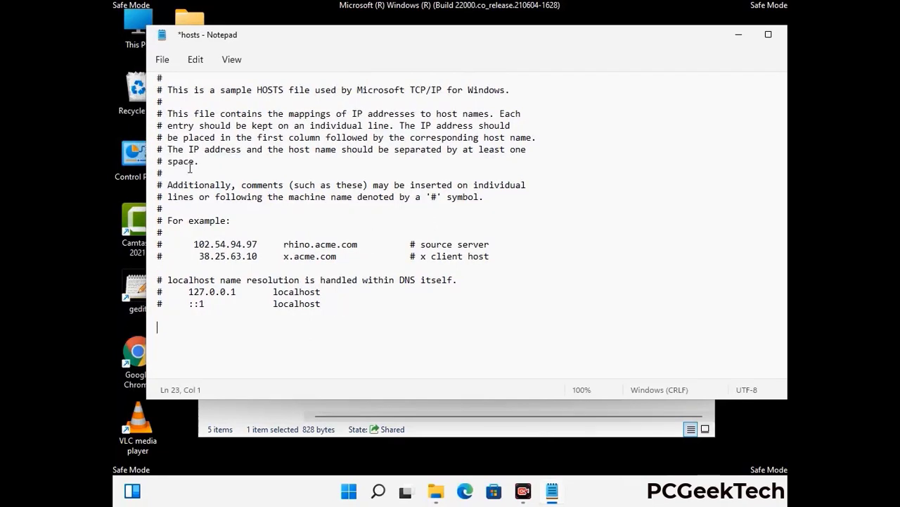
{"action": "left_click", "coordinate": [163, 59]}
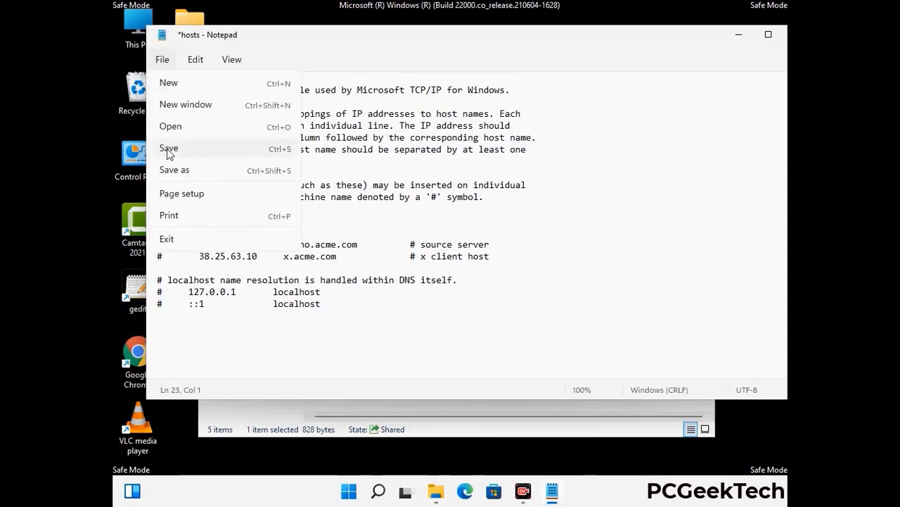
{"action": "left_click", "coordinate": [169, 149]}
Close the hosts file in Notepad and the etc folder window.
{"action": "left_click_drag", "start_coordinate": [678, 28], "coordinate": [578, 32]}
{"action": "left_click", "coordinate": [696, 35]}
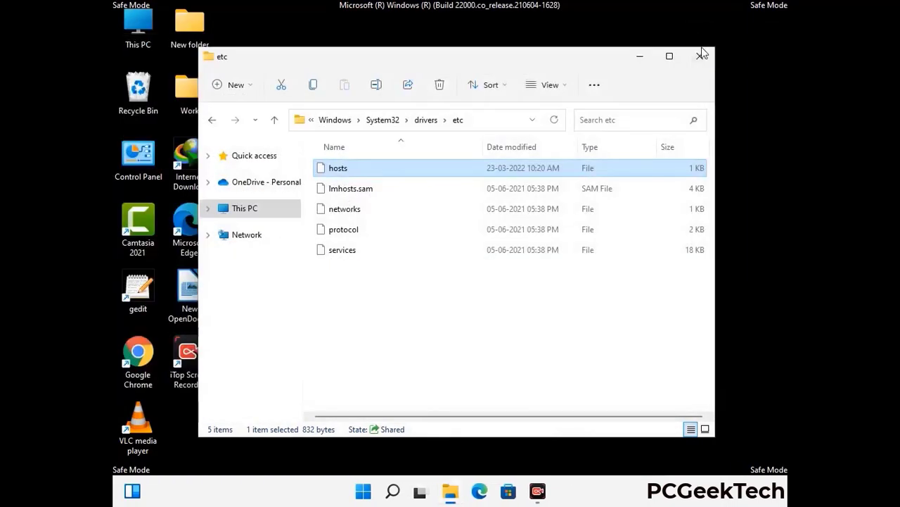
{"action": "left_click", "coordinate": [701, 56]}
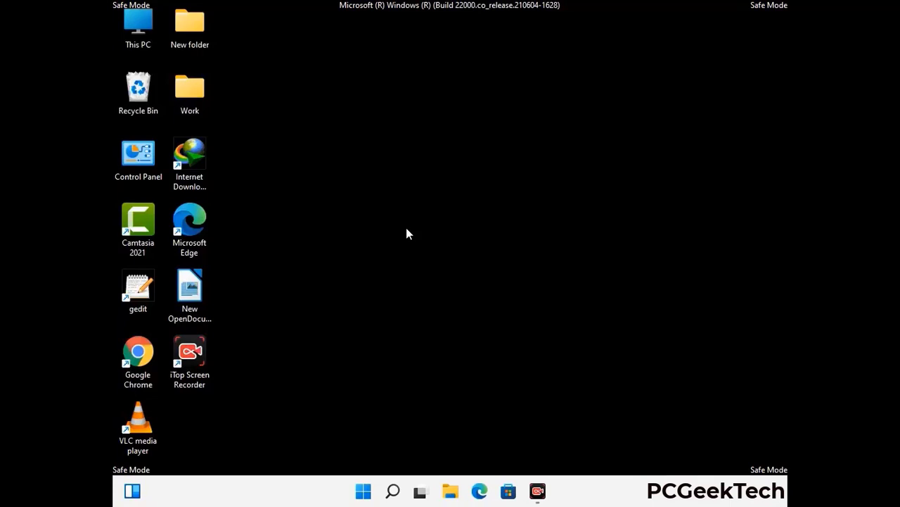
Run %appdata% to open the AppData Roaming folder.
{"action": "key", "text": "super+r"}
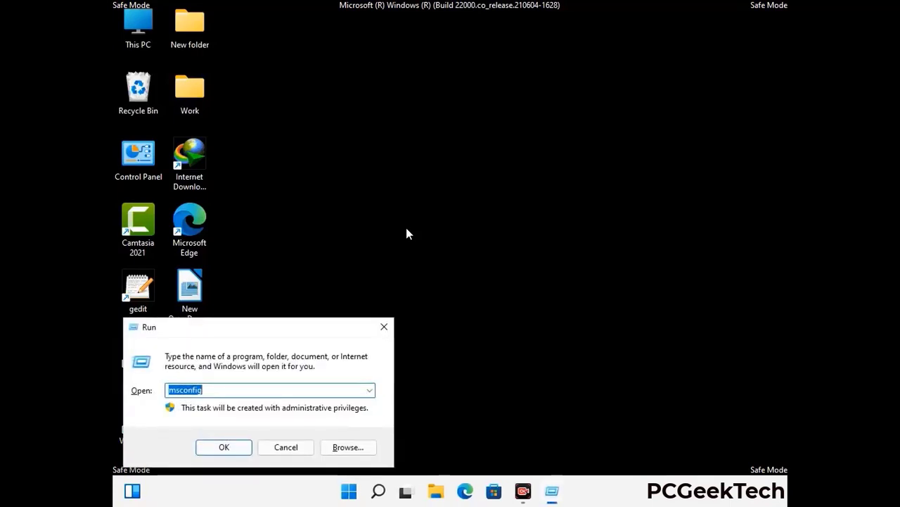
{"action": "left_click_drag", "start_coordinate": [257, 325], "coordinate": [418, 140]}
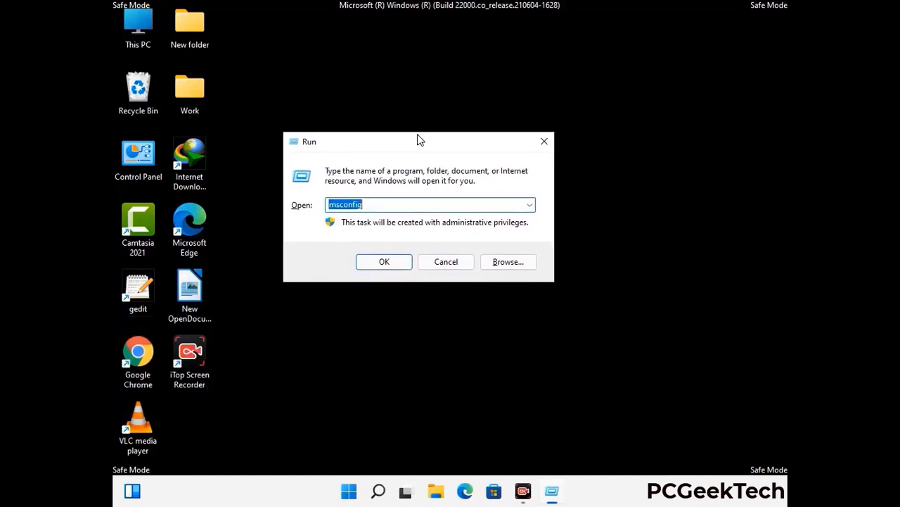
{"action": "type", "text": "%"}
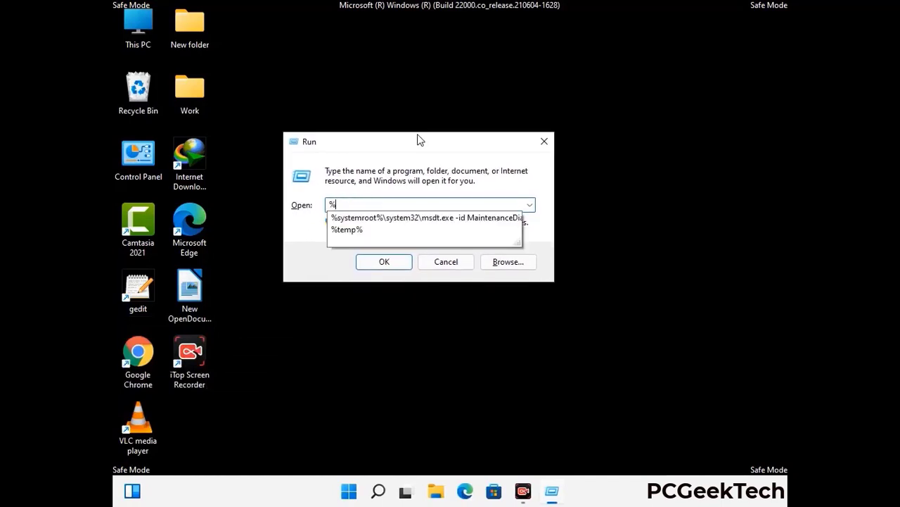
{"action": "type", "text": "a"}
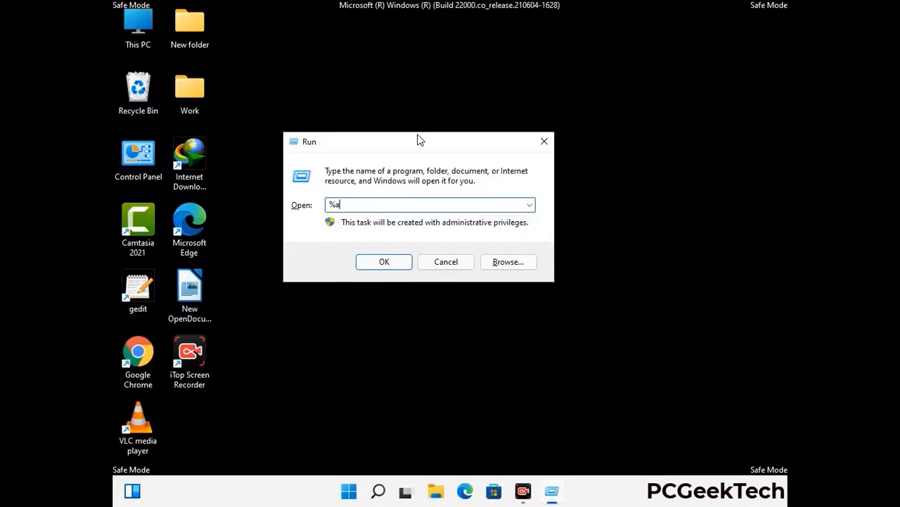
{"action": "type", "text": "ppdata%"}
{"action": "key", "text": "Return"}
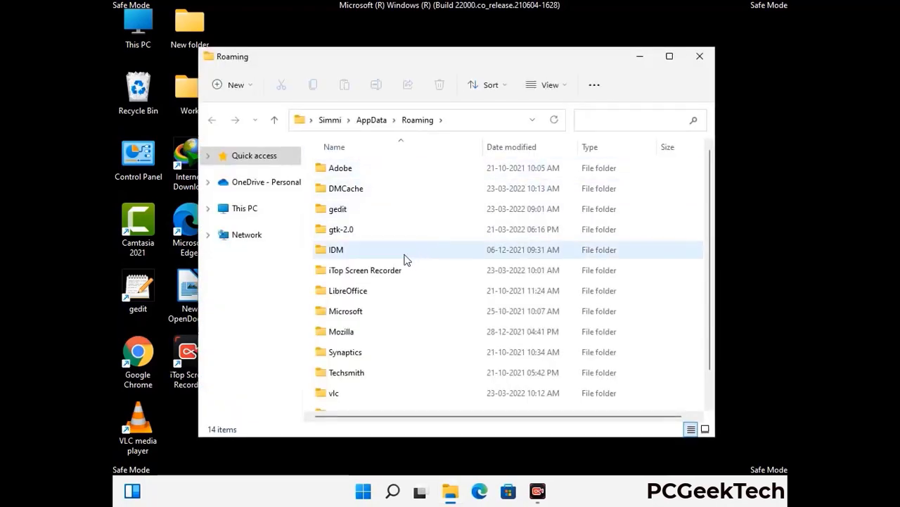
Delete the Zoom folder from the Roaming folder.
{"action": "scroll", "coordinate": [422, 246], "scroll_direction": "down", "scroll_amount": 2}
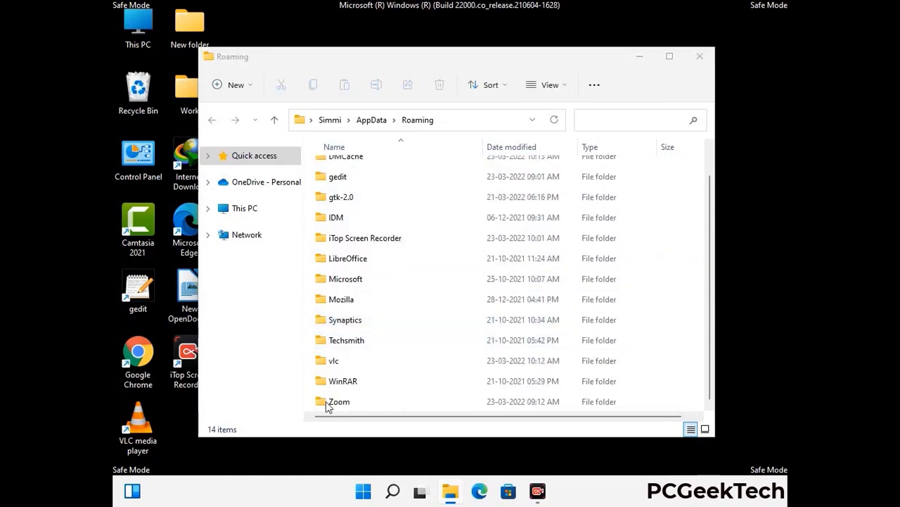
{"action": "left_click", "coordinate": [504, 397]}
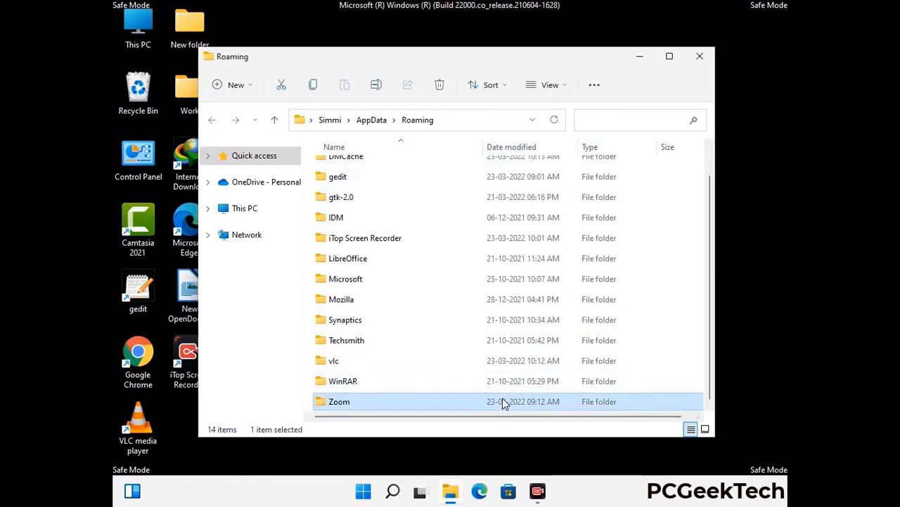
{"action": "left_click", "coordinate": [446, 92]}
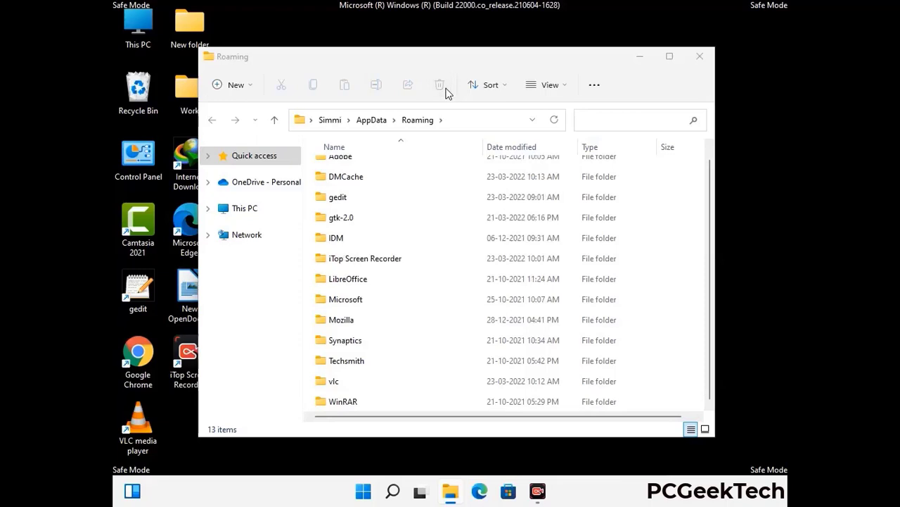
Close the Roaming folder and run %LocalAppData% to open the AppData Local folder.
{"action": "left_click", "coordinate": [697, 63]}
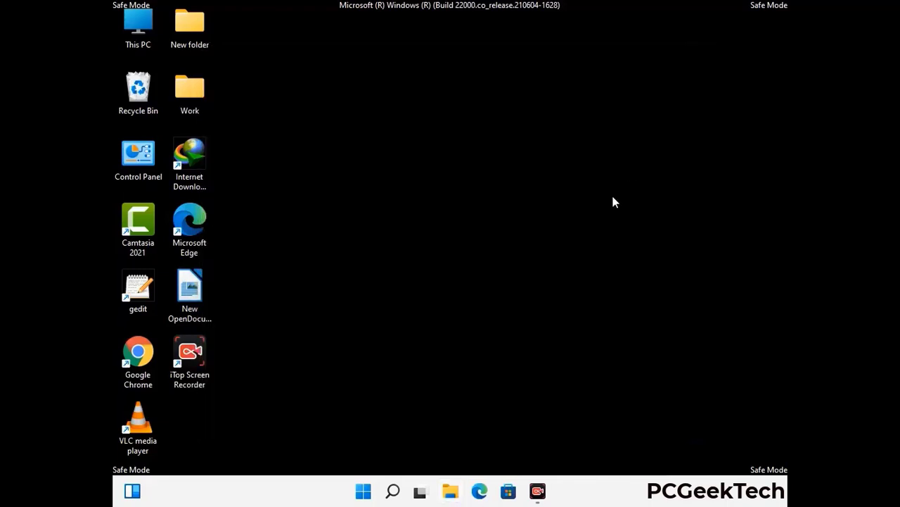
{"action": "key", "text": "super+r"}
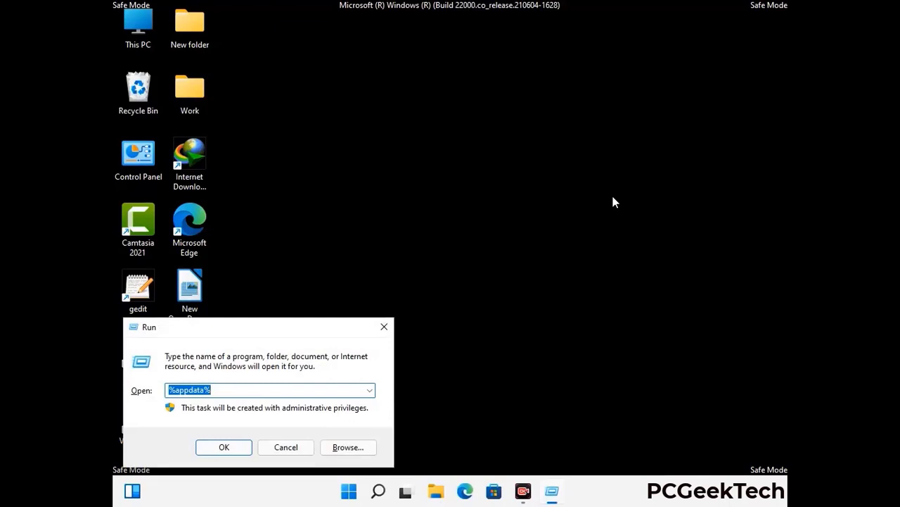
{"action": "left_click_drag", "start_coordinate": [281, 335], "coordinate": [472, 178]}
{"action": "type", "text": "%Loca"}
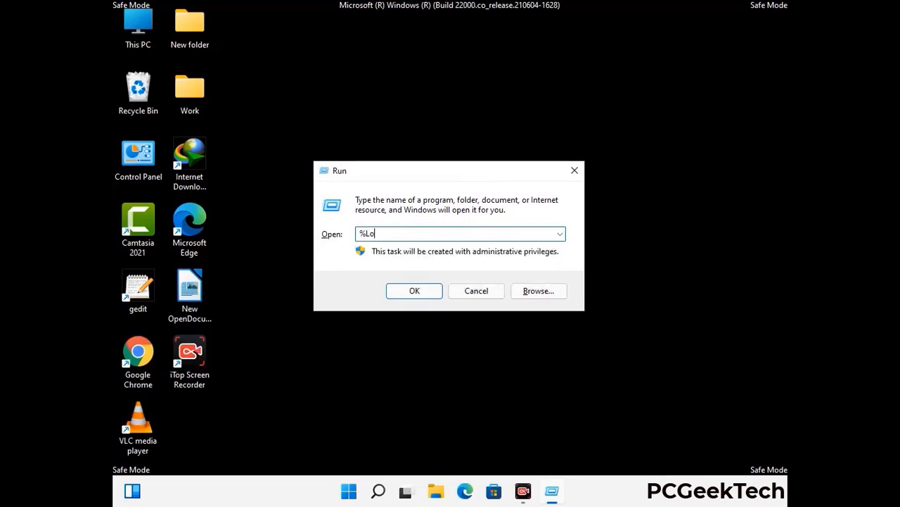
{"action": "type", "text": "lAppData%"}
{"action": "key", "text": "Return"}
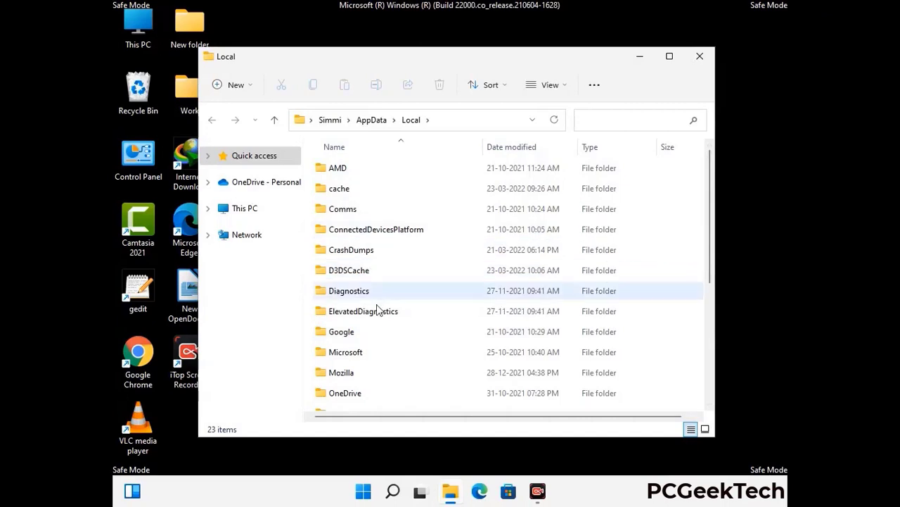
Delete the Mozilla folder from the AppData Local folder and close the folder window.
{"action": "scroll", "coordinate": [377, 313], "scroll_direction": "down", "scroll_amount": 1}
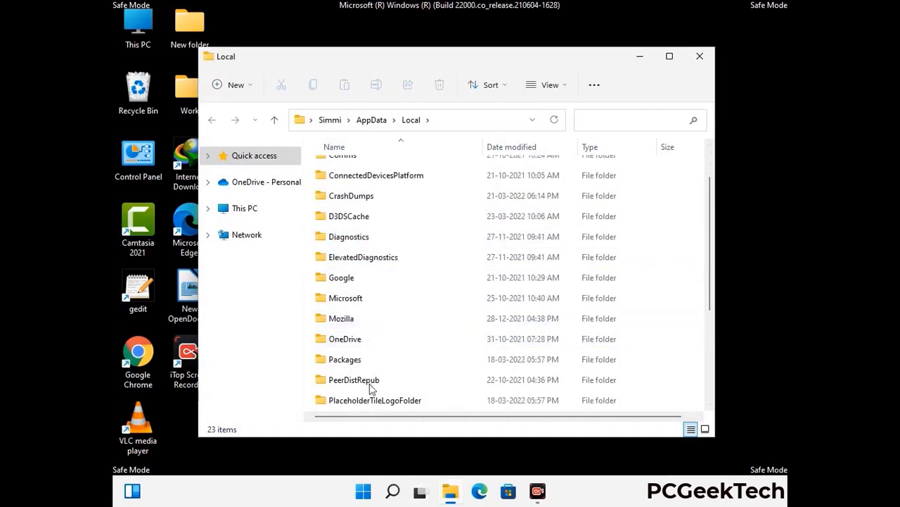
{"action": "left_click", "coordinate": [352, 324]}
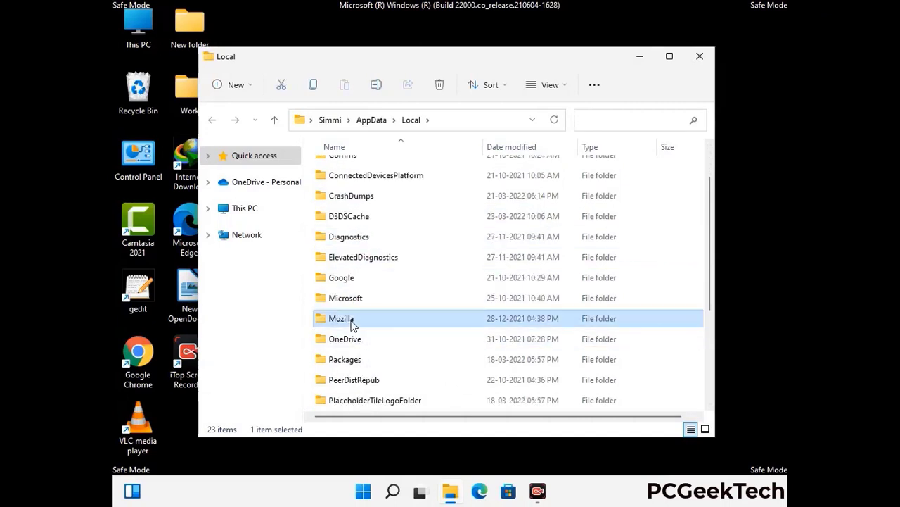
{"action": "left_click", "coordinate": [439, 91]}
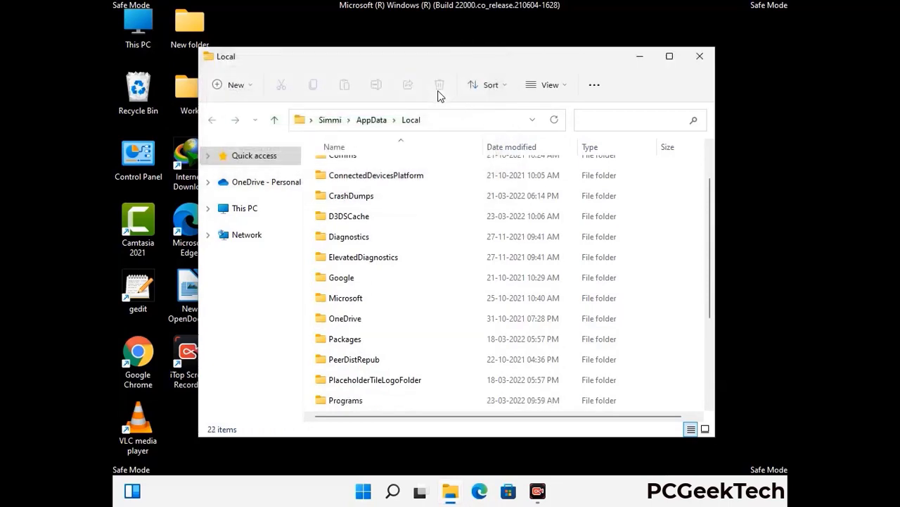
{"action": "left_click", "coordinate": [701, 62]}
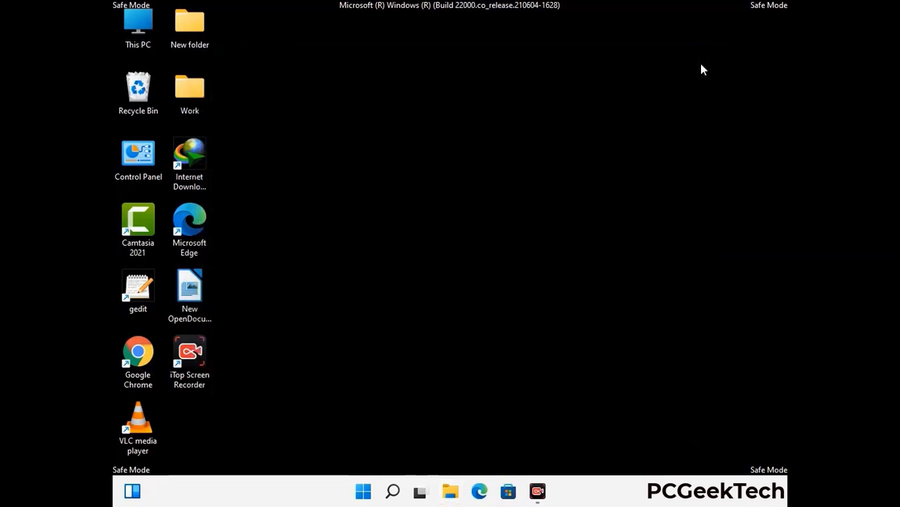
Run %ProgramData% to open the ProgramData folder.
{"action": "key", "text": "super+r"}
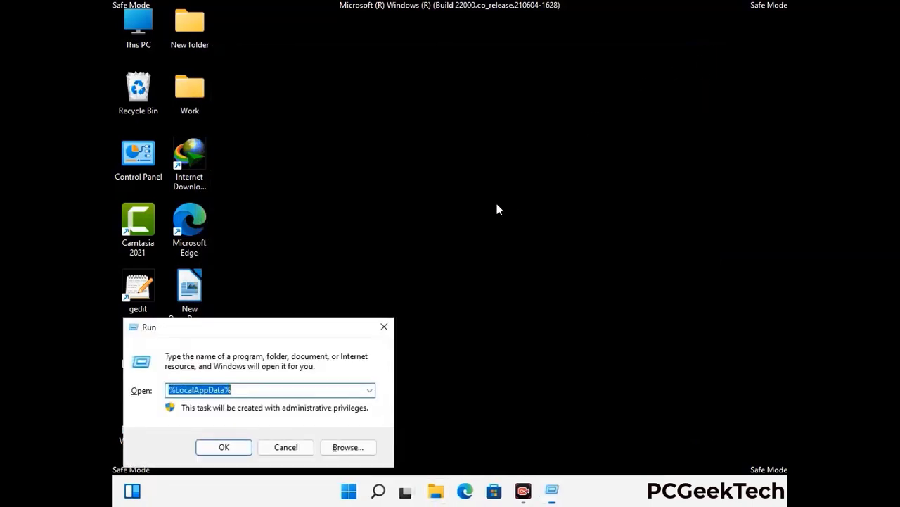
{"action": "left_click_drag", "start_coordinate": [249, 328], "coordinate": [412, 186]}
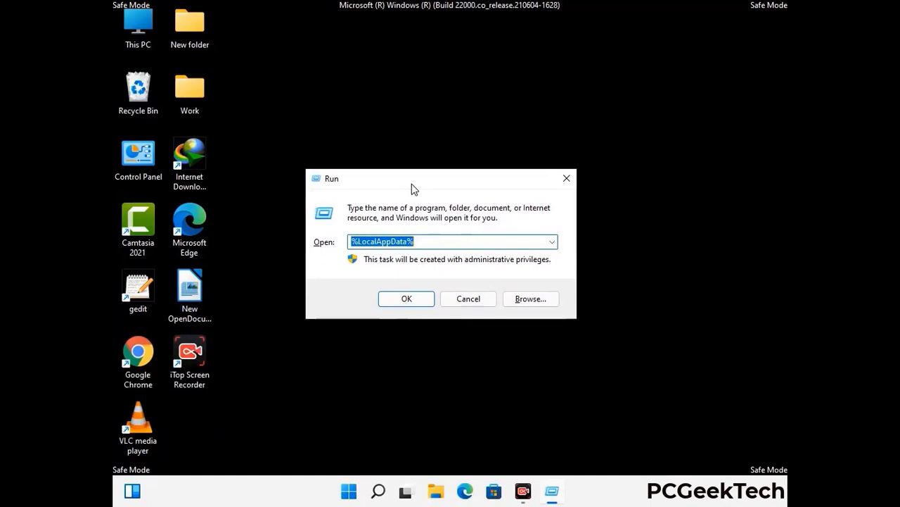
{"action": "type", "text": "%"}
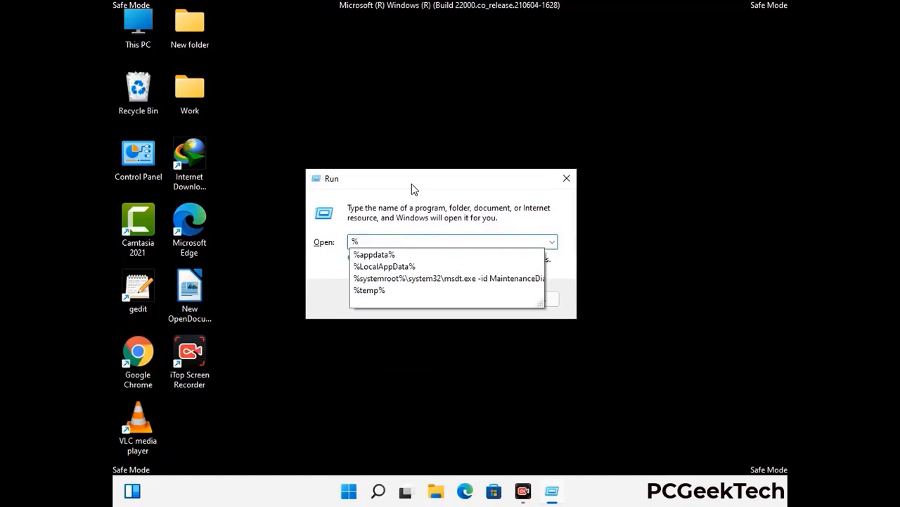
{"action": "type", "text": "ProgramData%"}
{"action": "key", "text": "Return"}
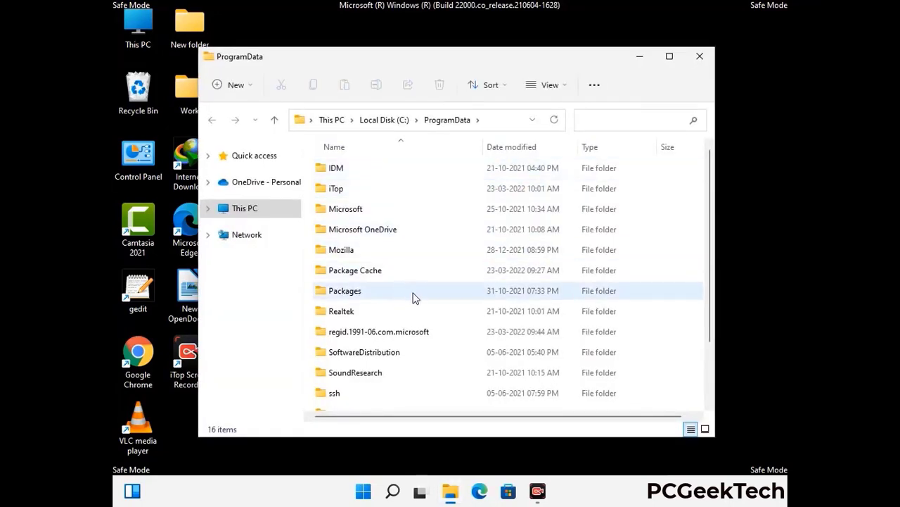
Delete the Mozilla folder from the ProgramData folder and close the folder window.
{"action": "scroll", "coordinate": [413, 297], "scroll_direction": "down", "scroll_amount": 3}
{"action": "scroll", "coordinate": [410, 315], "scroll_direction": "down", "scroll_amount": 1}
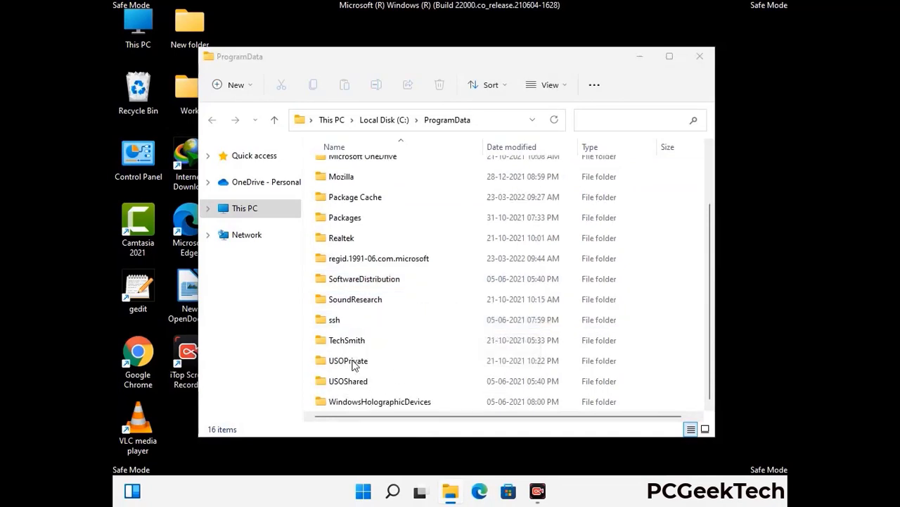
{"action": "left_click", "coordinate": [353, 176]}
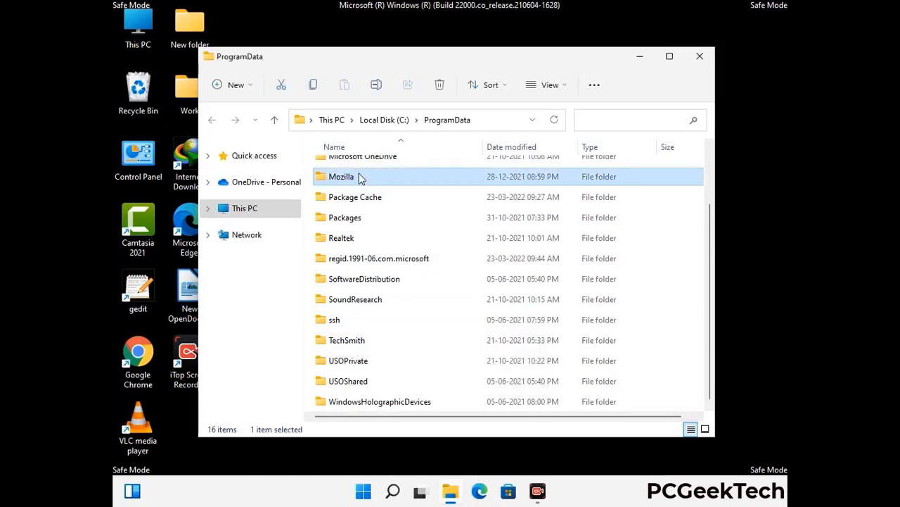
{"action": "left_click", "coordinate": [441, 85]}
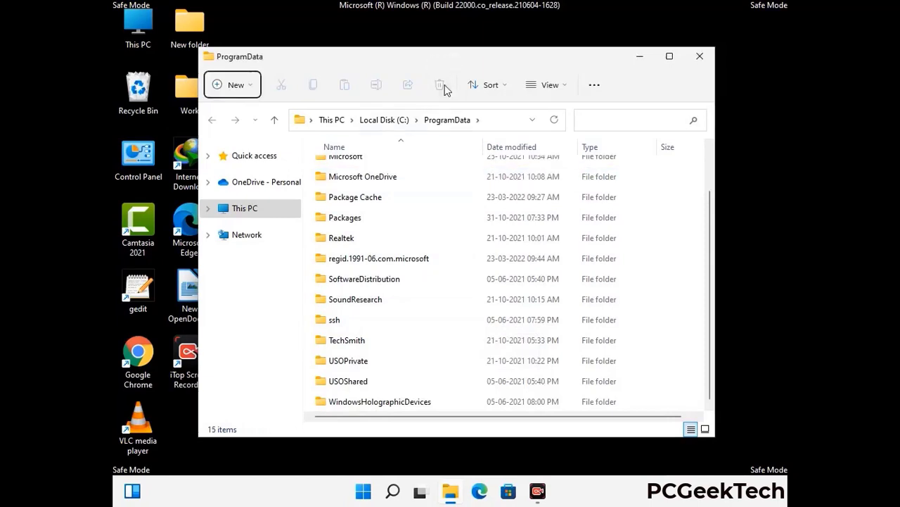
{"action": "scroll", "coordinate": [493, 250], "scroll_direction": "up", "scroll_amount": 2}
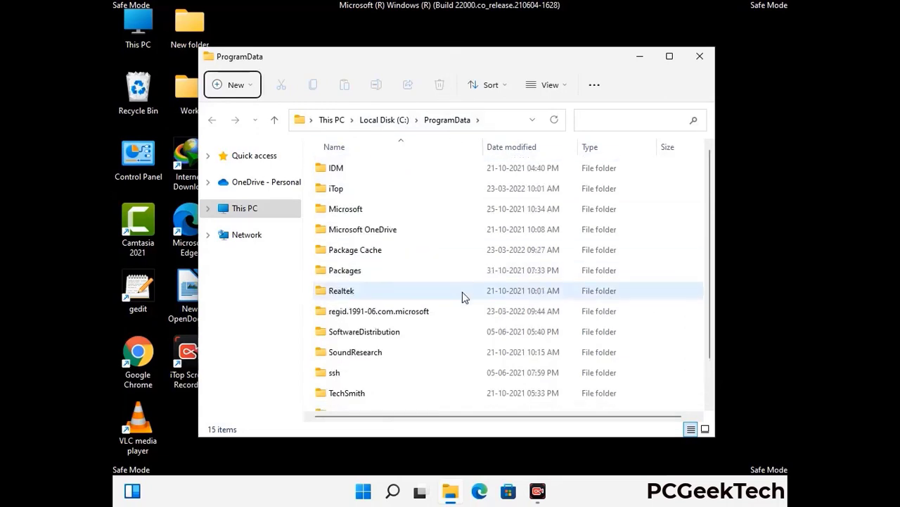
{"action": "left_click", "coordinate": [700, 56]}
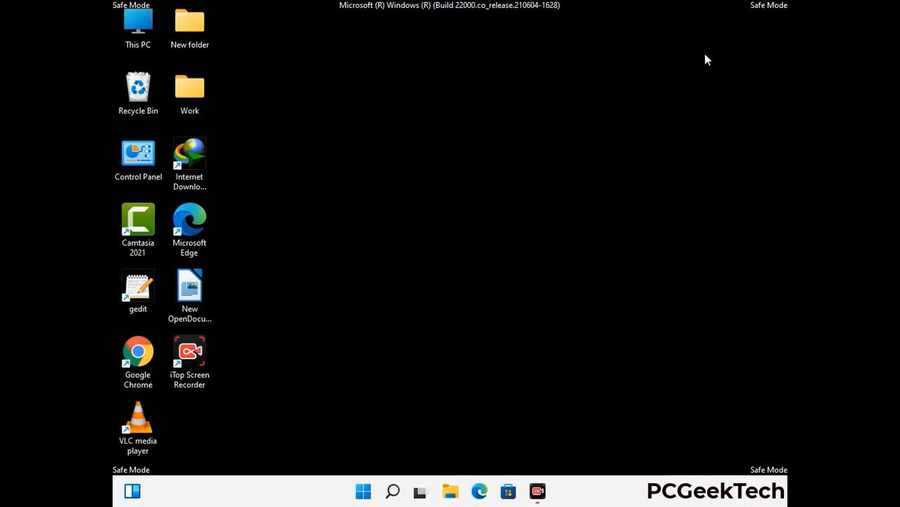
Run %WinDir% to open the Windows folder.
{"action": "key", "text": "super+r"}
{"action": "left_click_drag", "start_coordinate": [293, 326], "coordinate": [470, 183]}
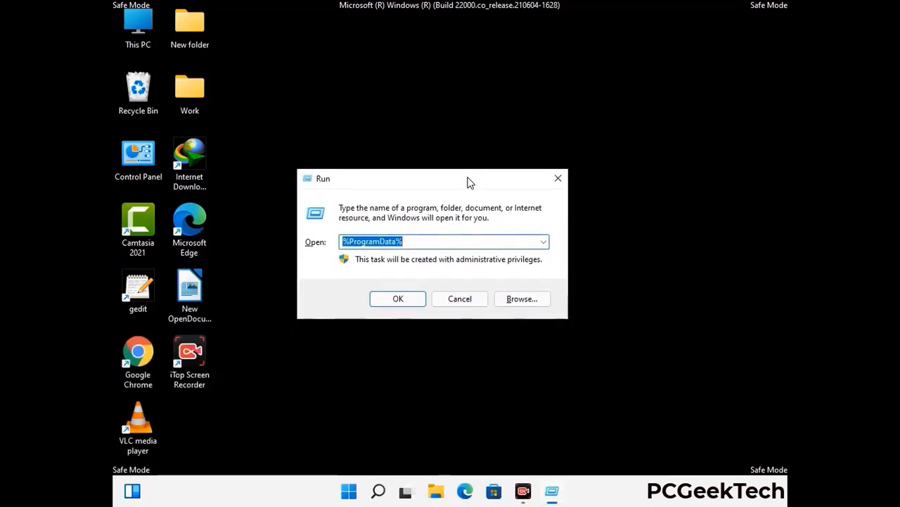
{"action": "type", "text": "%WinDir%"}
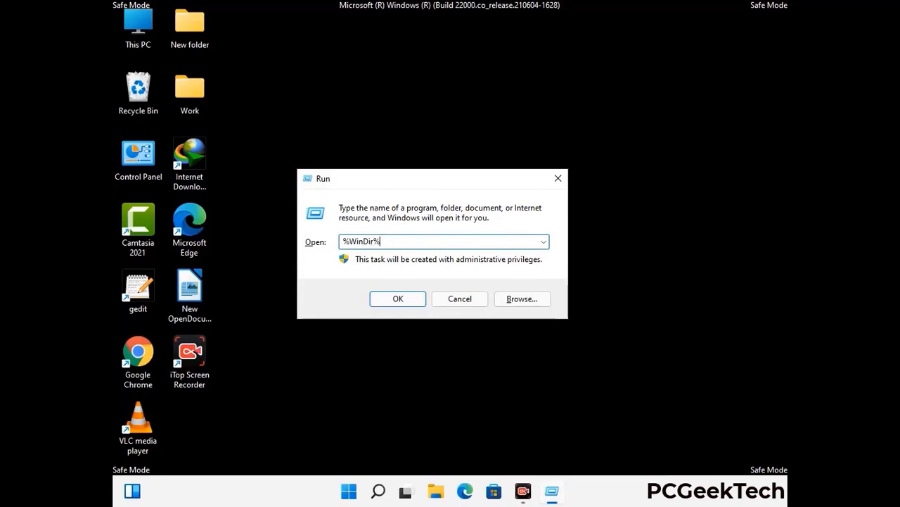
{"action": "key", "text": "Return"}
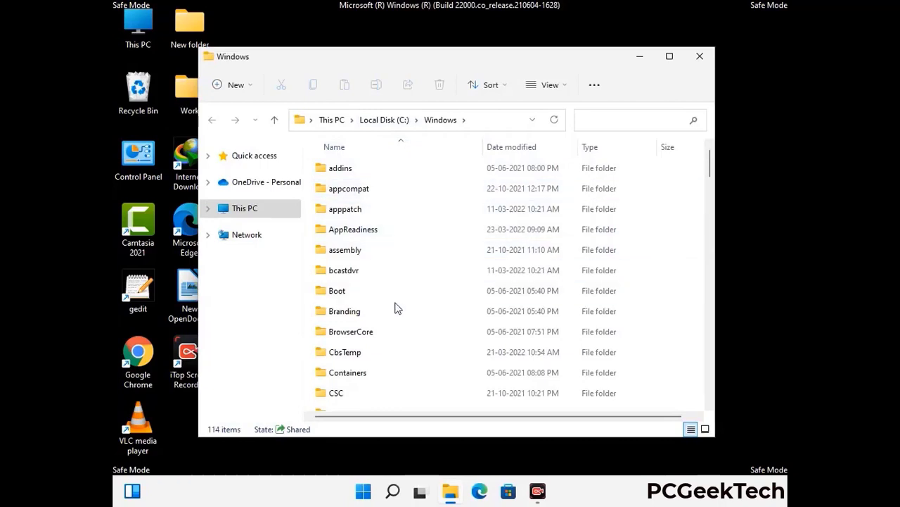
Look through the folders and files in the Windows folder for unwanted items, and close the folder window.
{"action": "scroll", "coordinate": [396, 310], "scroll_direction": "down", "scroll_amount": 2}
{"action": "scroll", "coordinate": [396, 314], "scroll_direction": "down", "scroll_amount": 1}
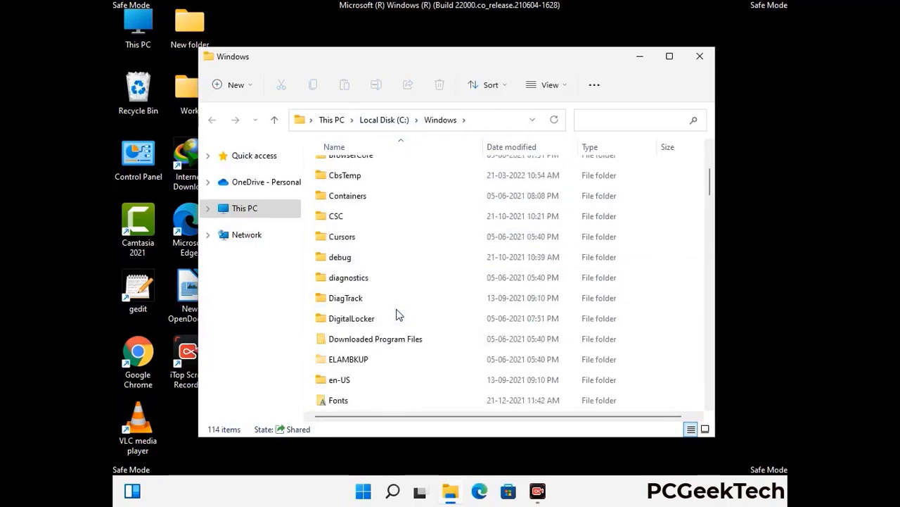
{"action": "scroll", "coordinate": [397, 314], "scroll_direction": "down", "scroll_amount": 1}
{"action": "scroll", "coordinate": [396, 315], "scroll_direction": "down", "scroll_amount": 4}
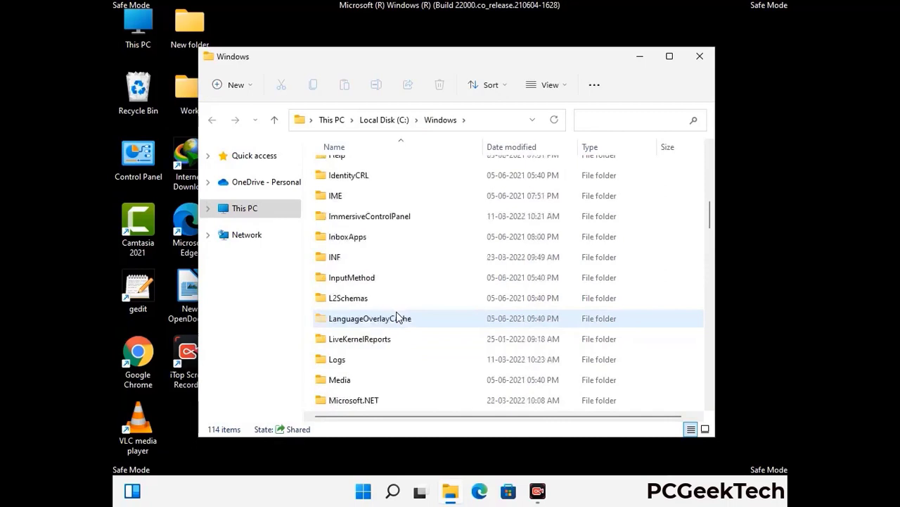
{"action": "scroll", "coordinate": [398, 318], "scroll_direction": "down", "scroll_amount": 1}
{"action": "scroll", "coordinate": [396, 318], "scroll_direction": "down", "scroll_amount": 6}
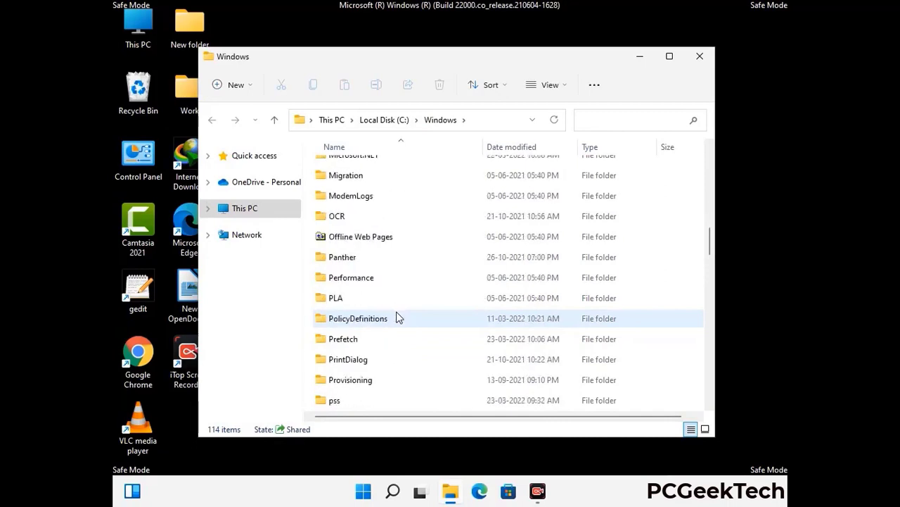
{"action": "scroll", "coordinate": [396, 318], "scroll_direction": "down", "scroll_amount": 7}
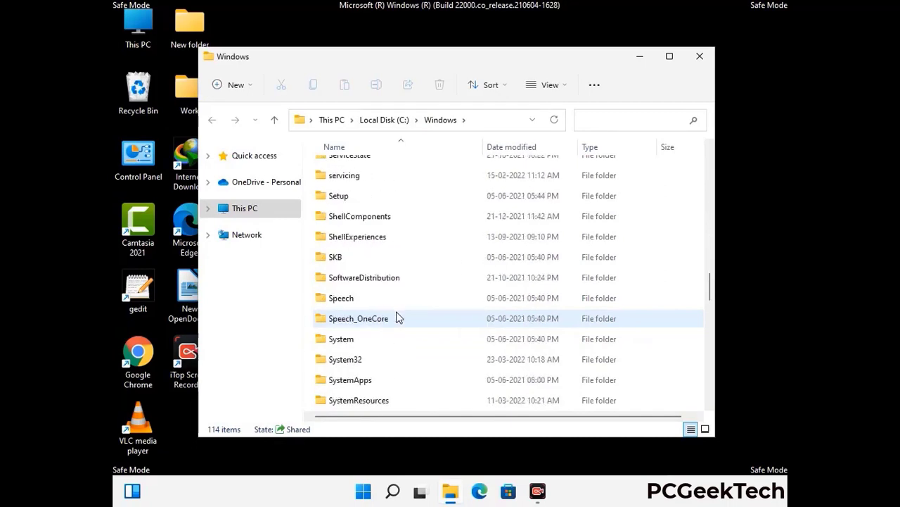
{"action": "scroll", "coordinate": [396, 317], "scroll_direction": "down", "scroll_amount": 10}
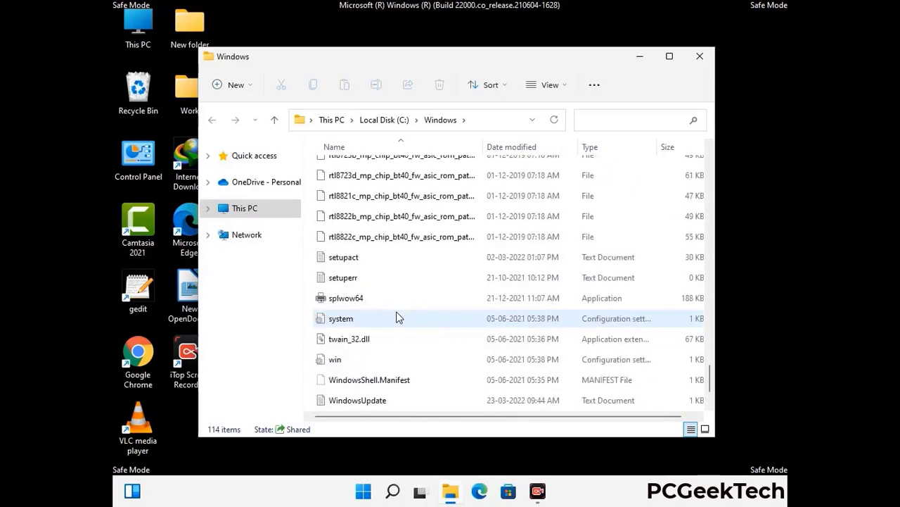
{"action": "scroll", "coordinate": [396, 317], "scroll_direction": "down", "scroll_amount": 1}
{"action": "scroll", "coordinate": [397, 318], "scroll_direction": "up", "scroll_amount": 12}
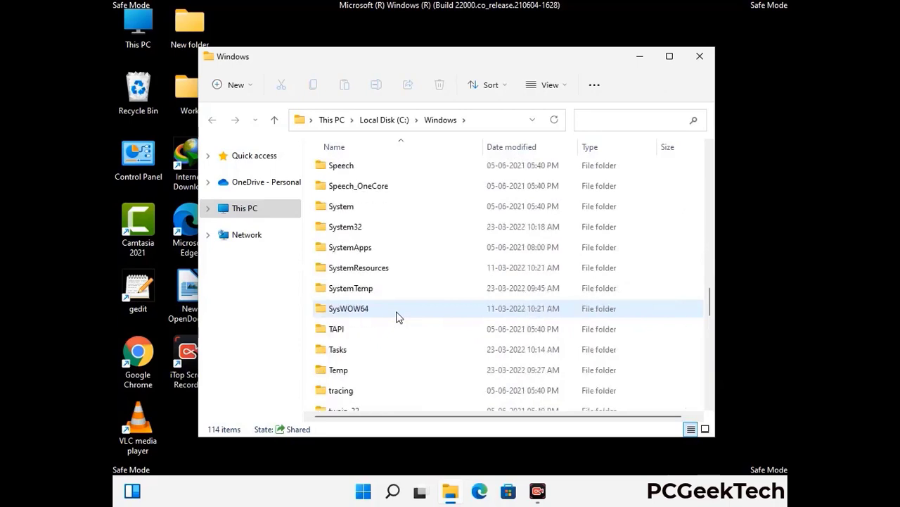
{"action": "scroll", "coordinate": [396, 318], "scroll_direction": "up", "scroll_amount": 3}
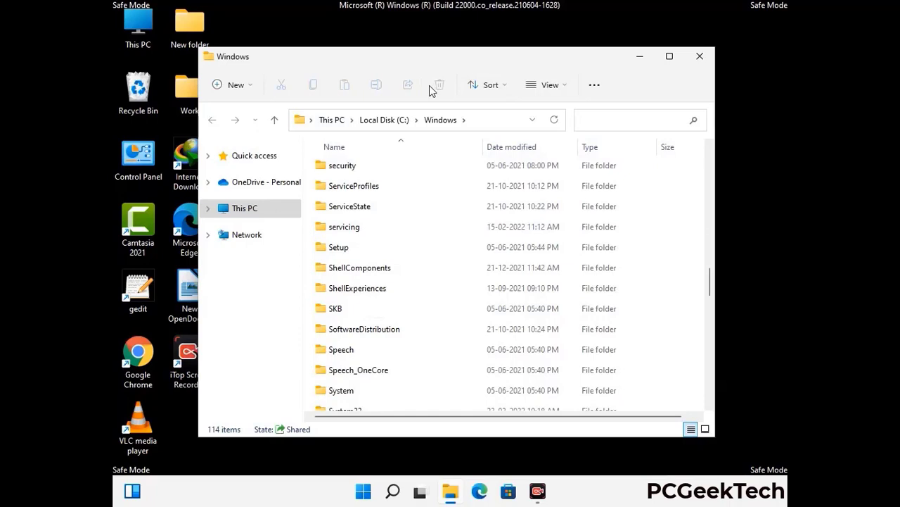
{"action": "left_click", "coordinate": [700, 56]}
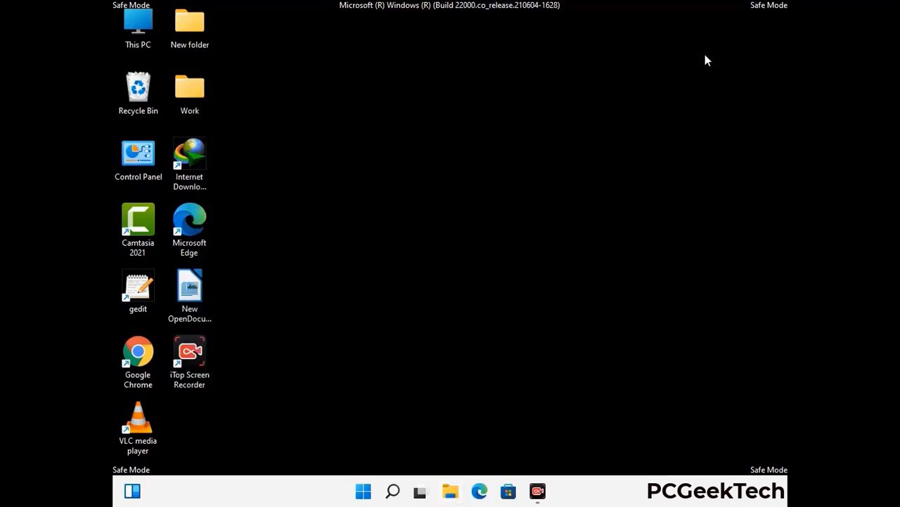
Run %temp% to open the AppData Local Temp folder.
{"action": "key", "text": "super+r"}
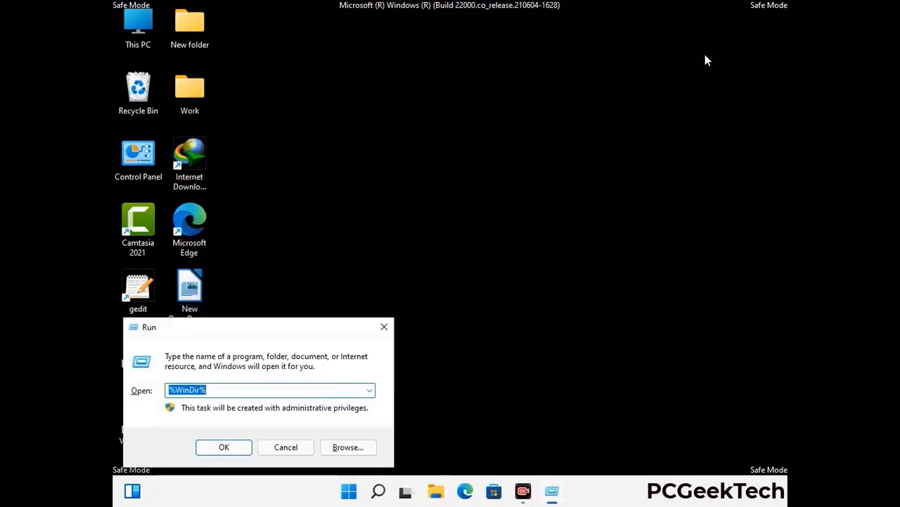
{"action": "left_click_drag", "start_coordinate": [300, 333], "coordinate": [510, 121]}
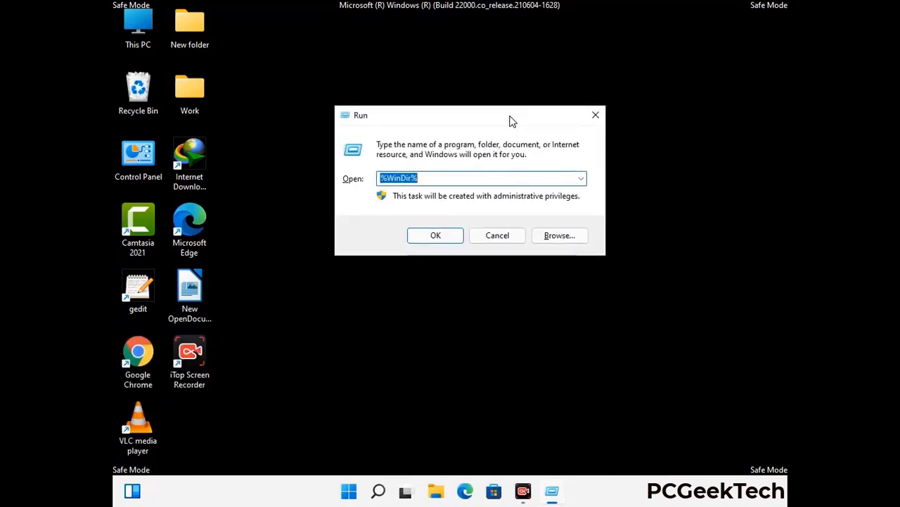
{"action": "type", "text": "%tem"}
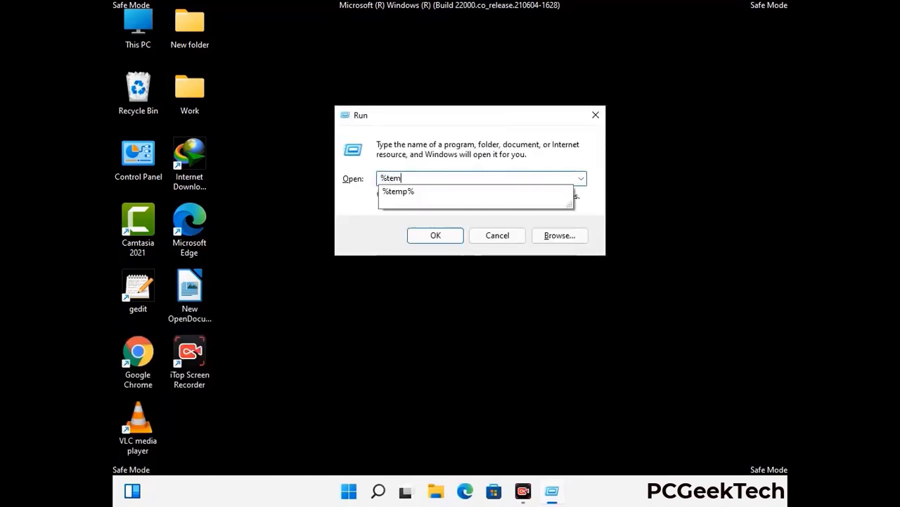
{"action": "type", "text": "p%"}
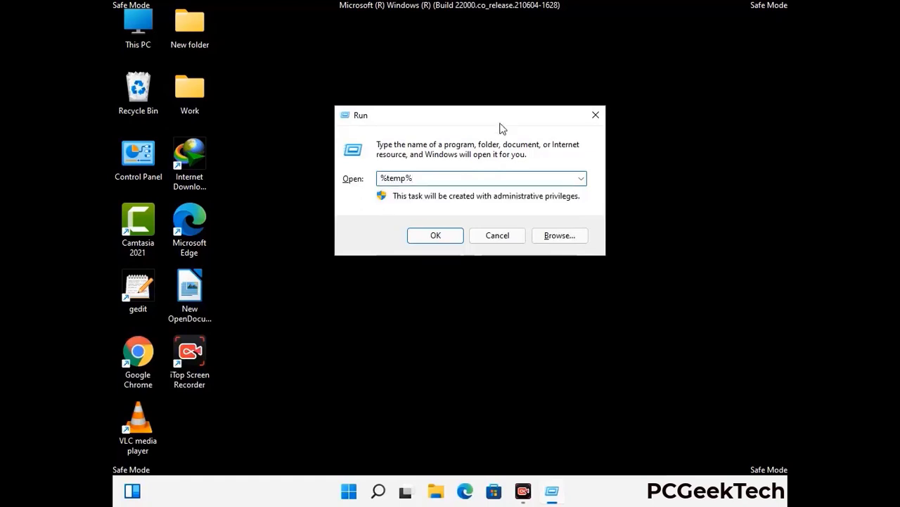
{"action": "left_click", "coordinate": [449, 233]}
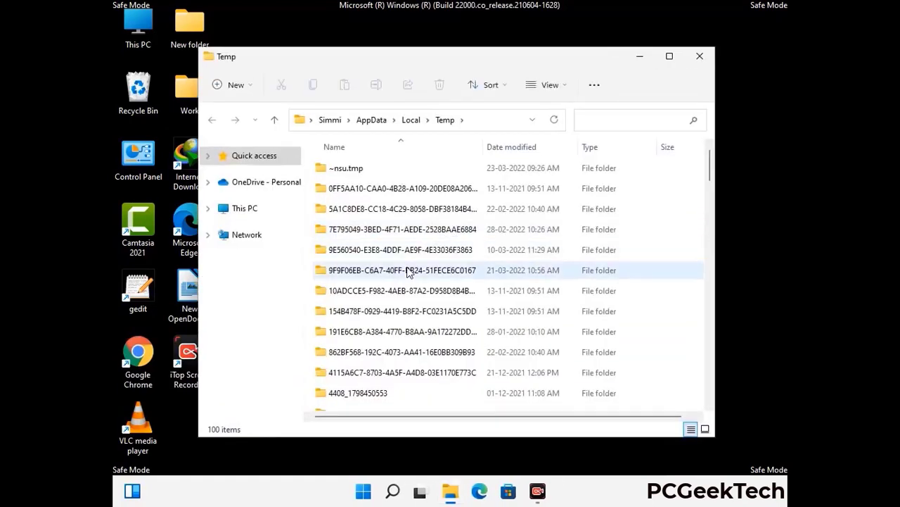
Delete all items in the AppData Local Temp folder and close the folder window.
{"action": "left_click", "coordinate": [406, 269]}
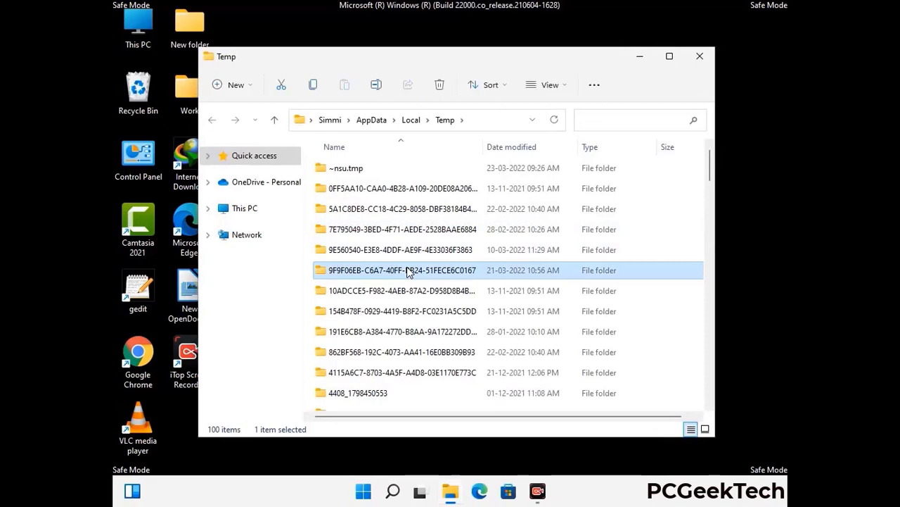
{"action": "key", "text": "ctrl+a"}
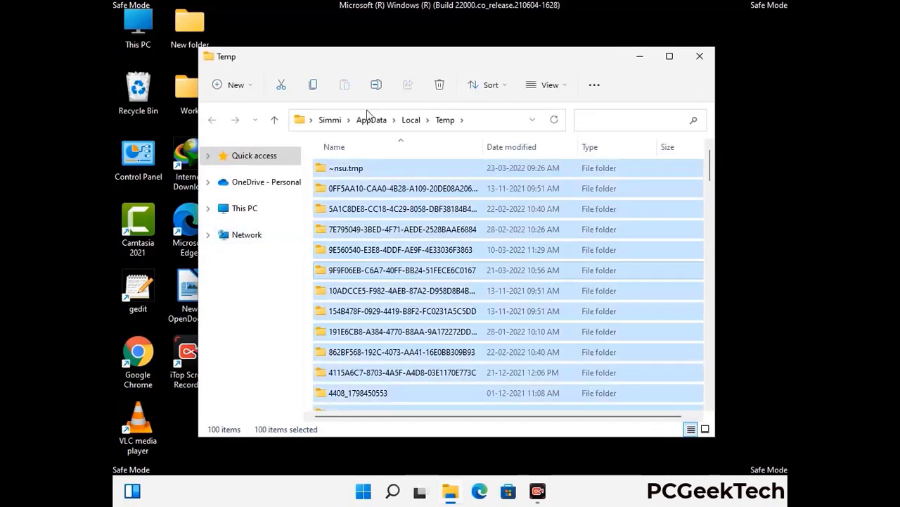
{"action": "left_click", "coordinate": [441, 85]}
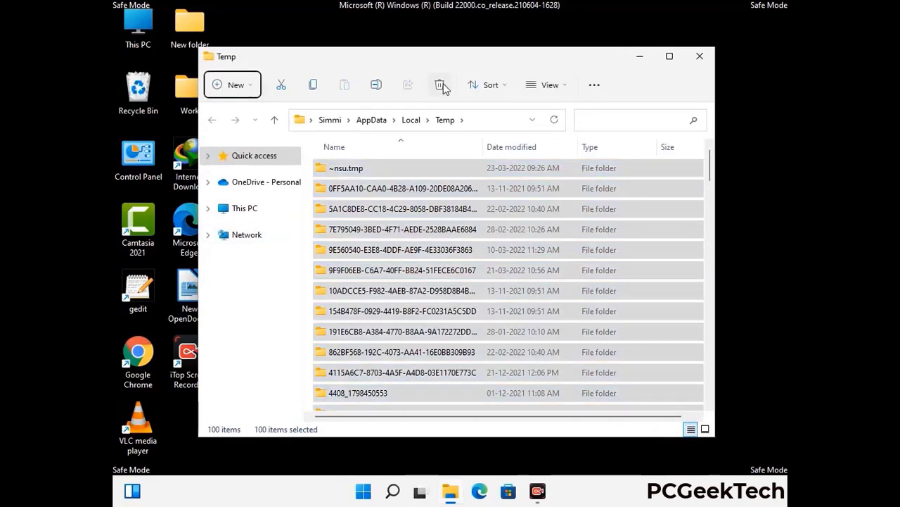
{"action": "left_click", "coordinate": [700, 56]}
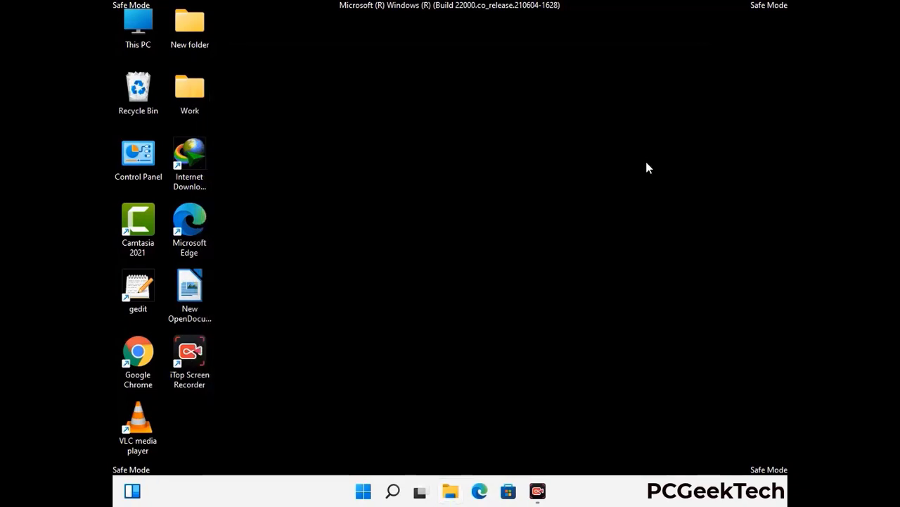
Enter temp as the Run command to open the other Temp folder.
{"action": "key", "text": "super+r"}
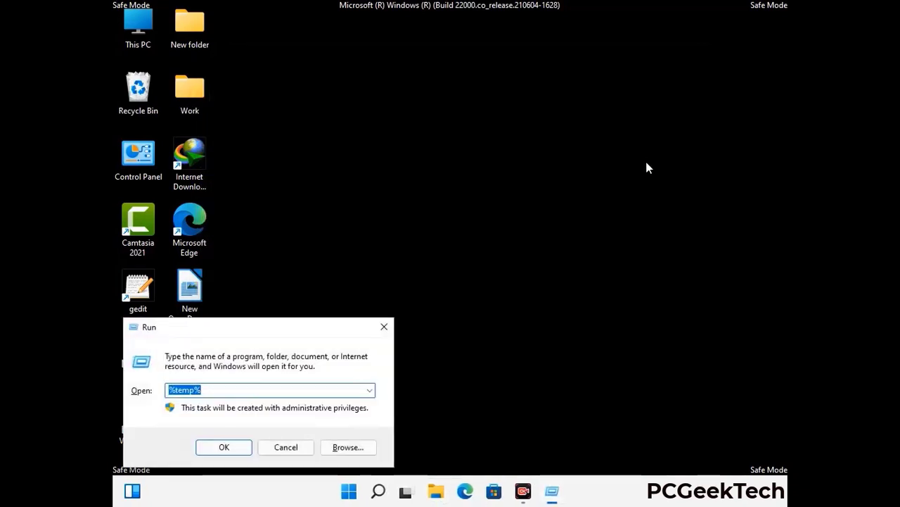
{"action": "left_click_drag", "start_coordinate": [304, 326], "coordinate": [512, 131]}
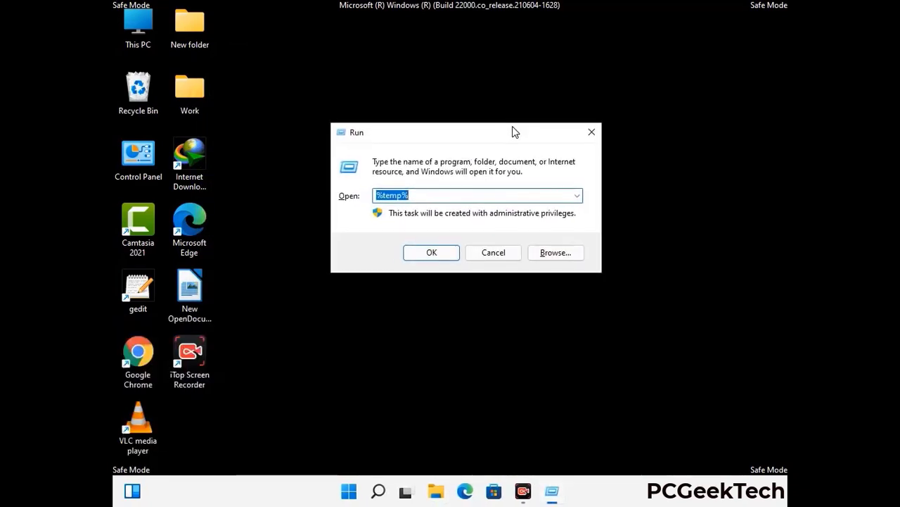
{"action": "type", "text": "temp"}
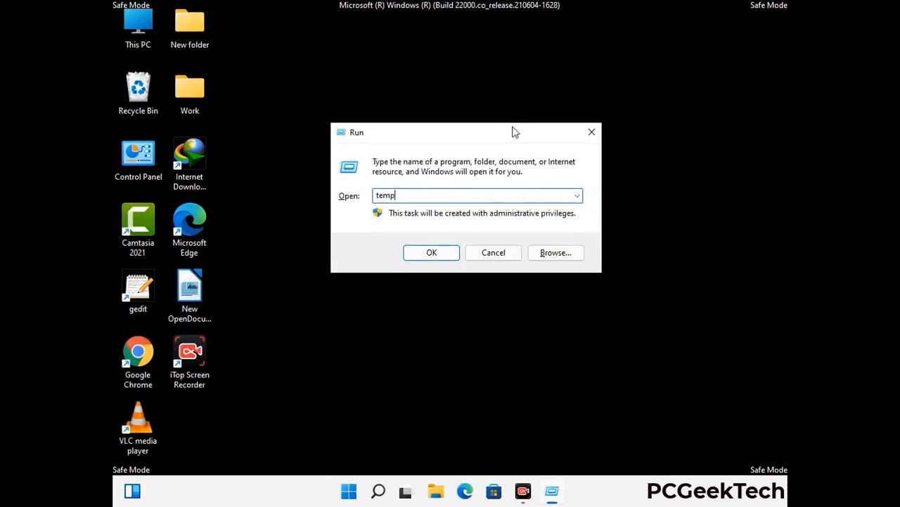
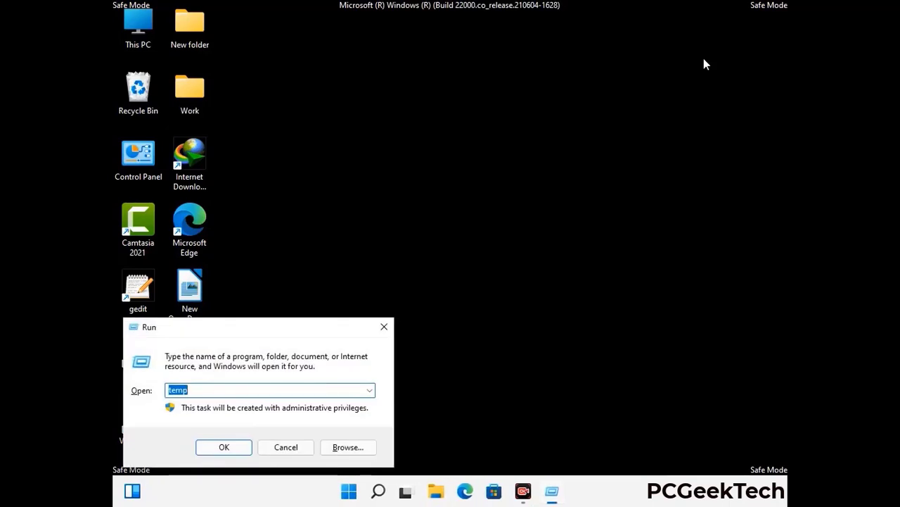
Run regedit to switch to the Registry Editor.
{"action": "left_click_drag", "start_coordinate": [282, 336], "coordinate": [469, 113]}
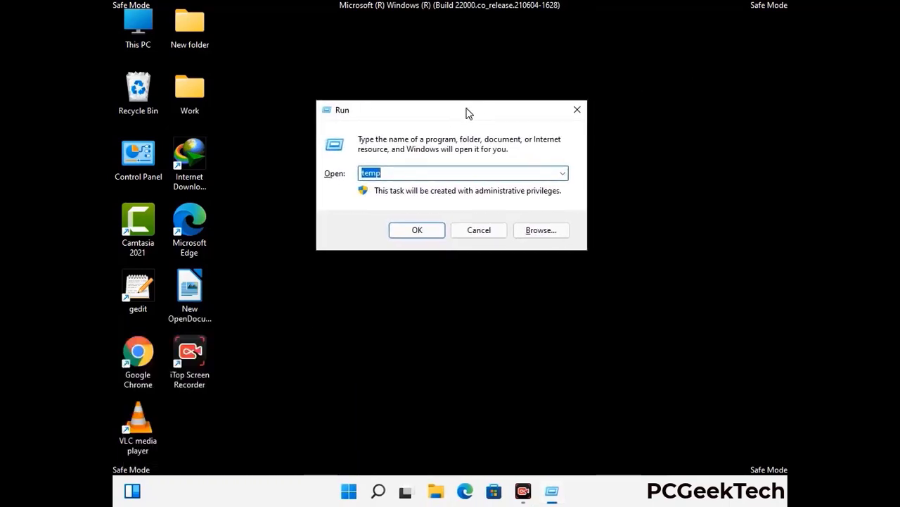
{"action": "type", "text": "regedit"}
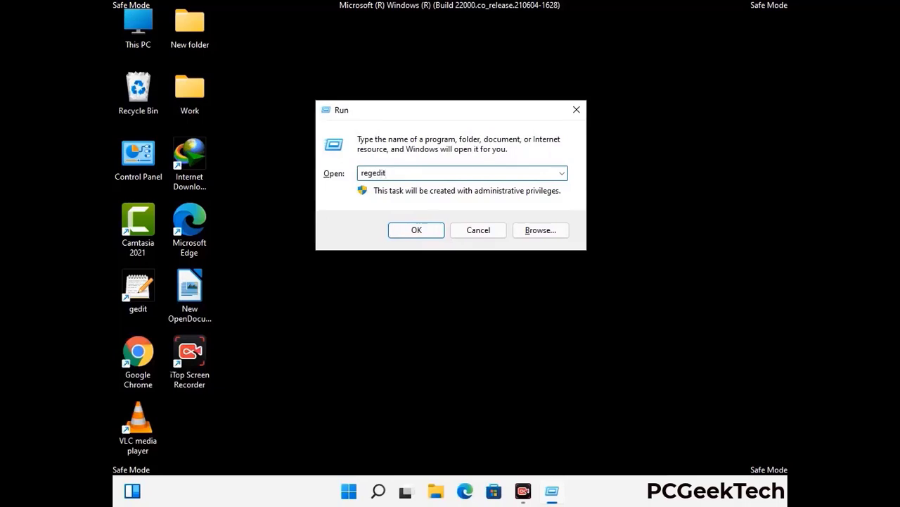
{"action": "key", "text": "Return"}
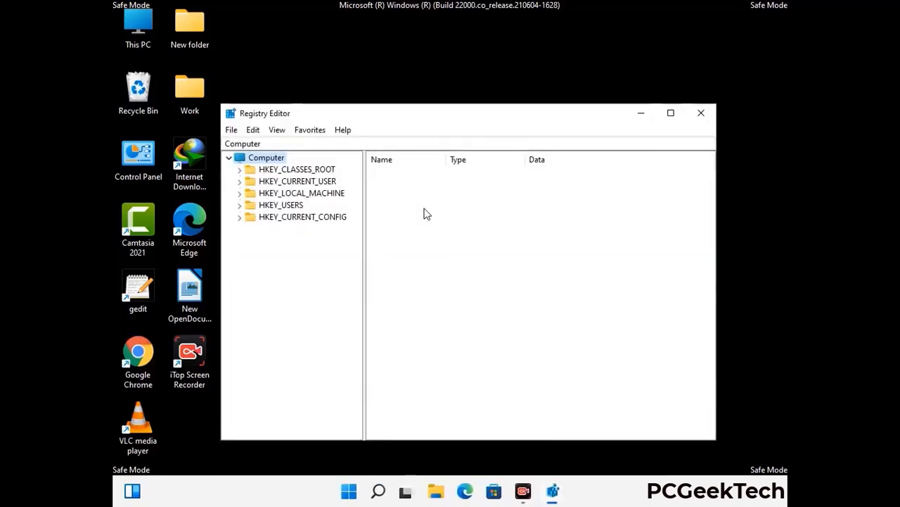
Expand the registry tree down to HKEY_CURRENT_USER\Software\Microsoft\Windows.
{"action": "left_click", "coordinate": [301, 193]}
{"action": "left_click", "coordinate": [240, 180]}
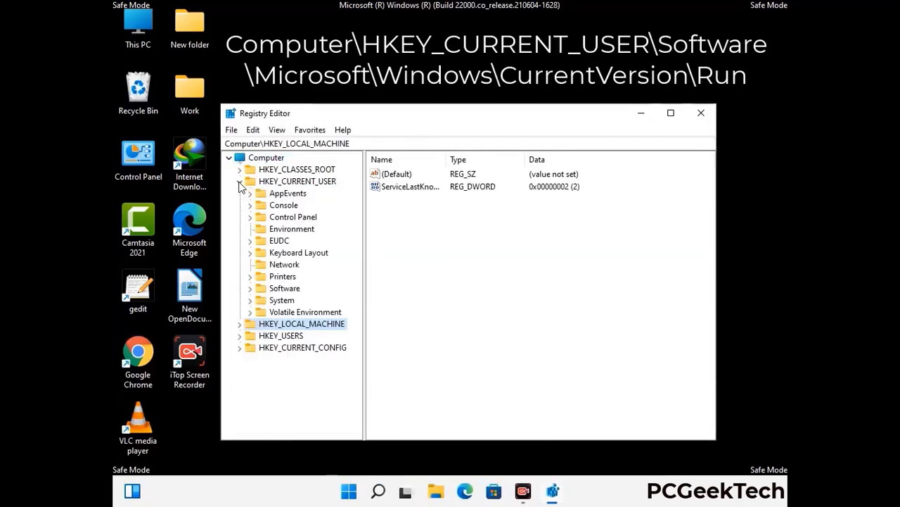
{"action": "left_click", "coordinate": [280, 290]}
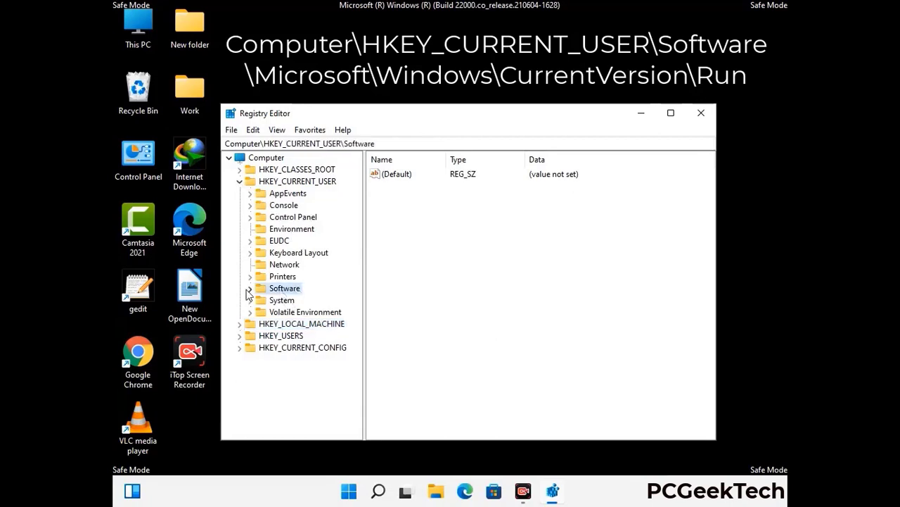
{"action": "left_click", "coordinate": [247, 289]}
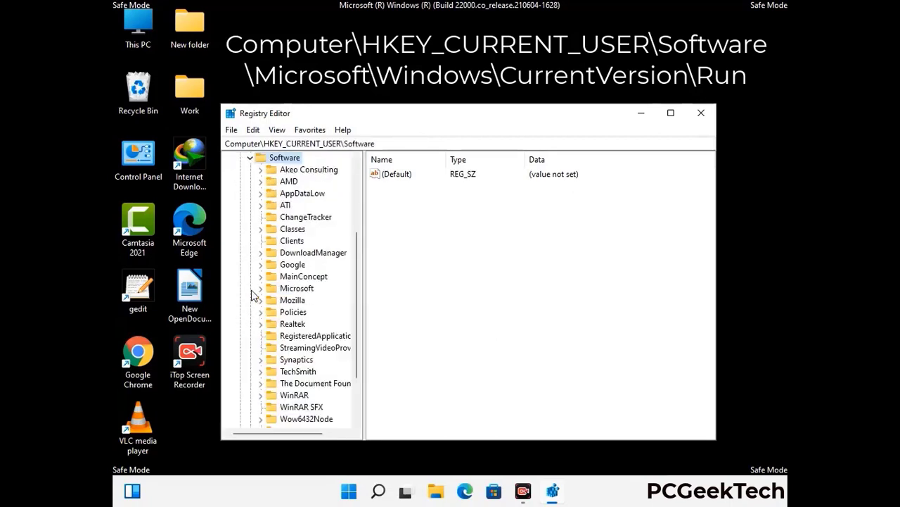
{"action": "double_click", "coordinate": [294, 289]}
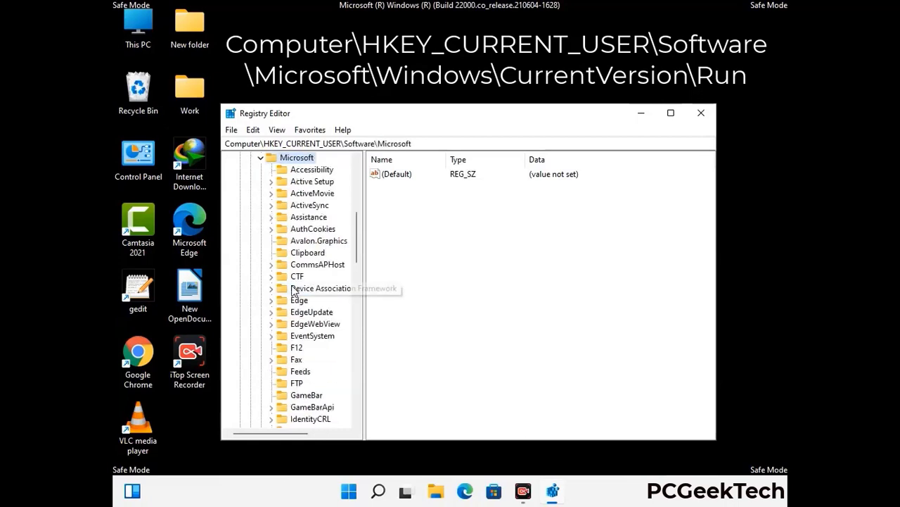
{"action": "scroll", "coordinate": [327, 302], "scroll_direction": "down", "scroll_amount": 5}
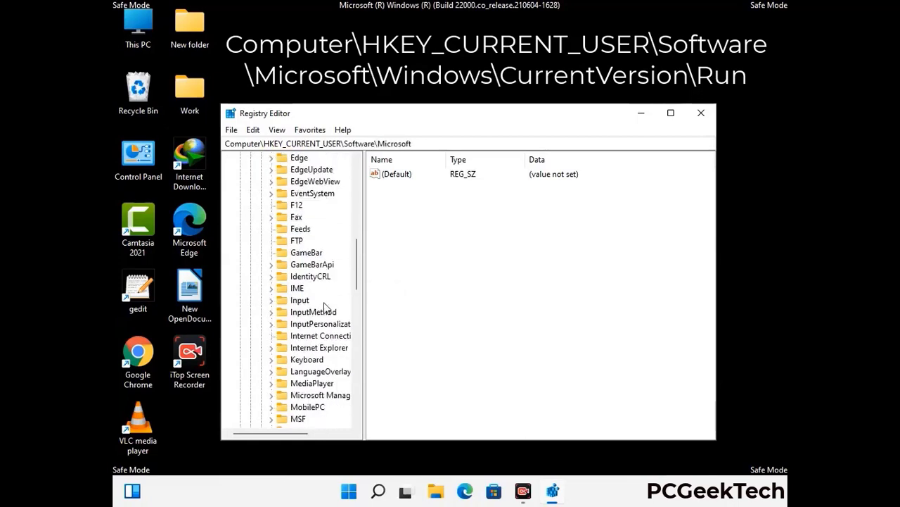
{"action": "scroll", "coordinate": [325, 307], "scroll_direction": "down", "scroll_amount": 3}
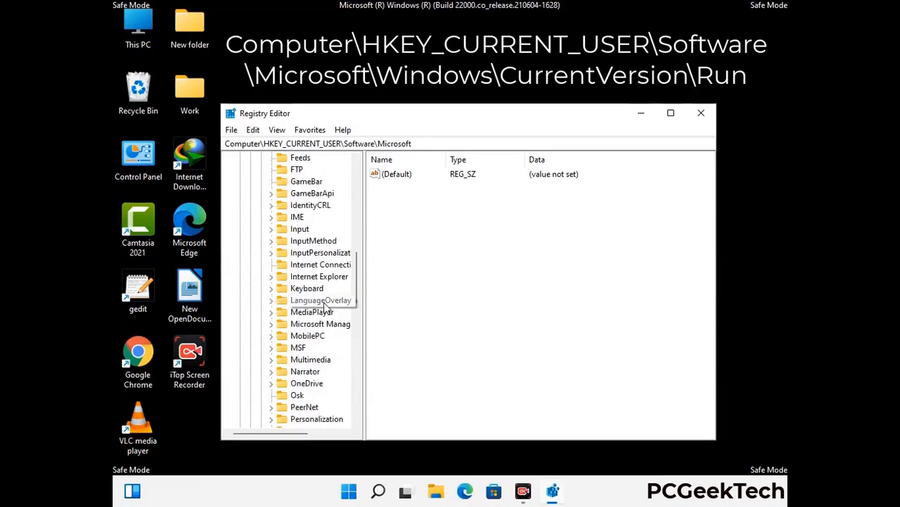
{"action": "scroll", "coordinate": [325, 308], "scroll_direction": "down", "scroll_amount": 6}
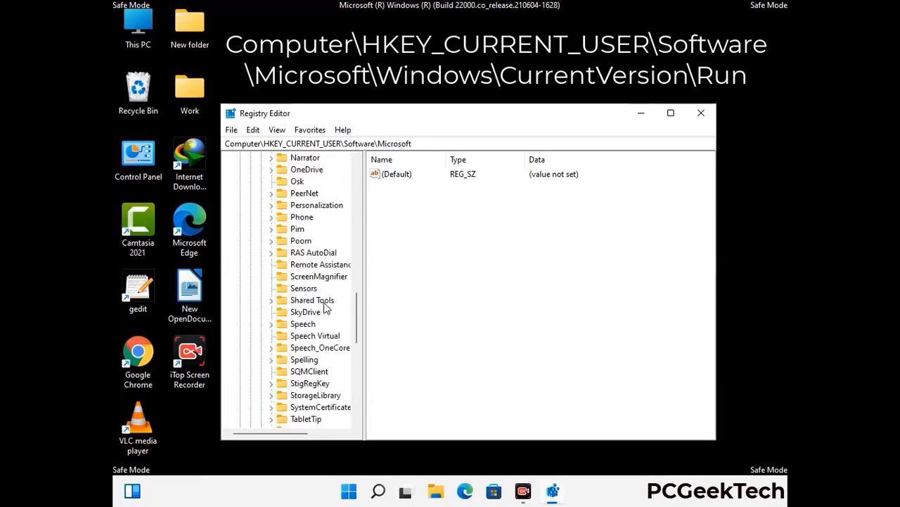
{"action": "scroll", "coordinate": [325, 307], "scroll_direction": "down", "scroll_amount": 3}
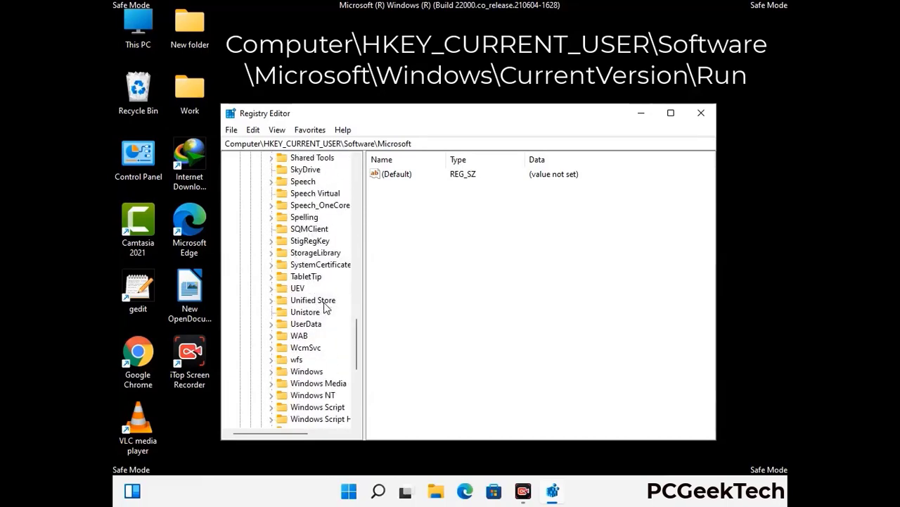
{"action": "double_click", "coordinate": [307, 335]}
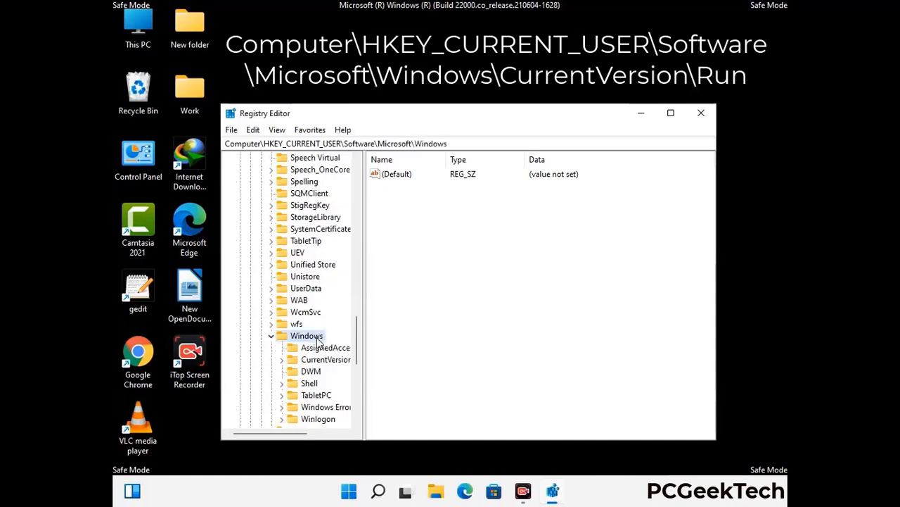
Expand CurrentVersion under the Windows key and open its Run key.
{"action": "scroll", "coordinate": [325, 330], "scroll_direction": "down", "scroll_amount": 1}
{"action": "left_click", "coordinate": [326, 324]}
{"action": "double_click", "coordinate": [326, 324]}
{"action": "scroll", "coordinate": [325, 309], "scroll_direction": "down", "scroll_amount": 8}
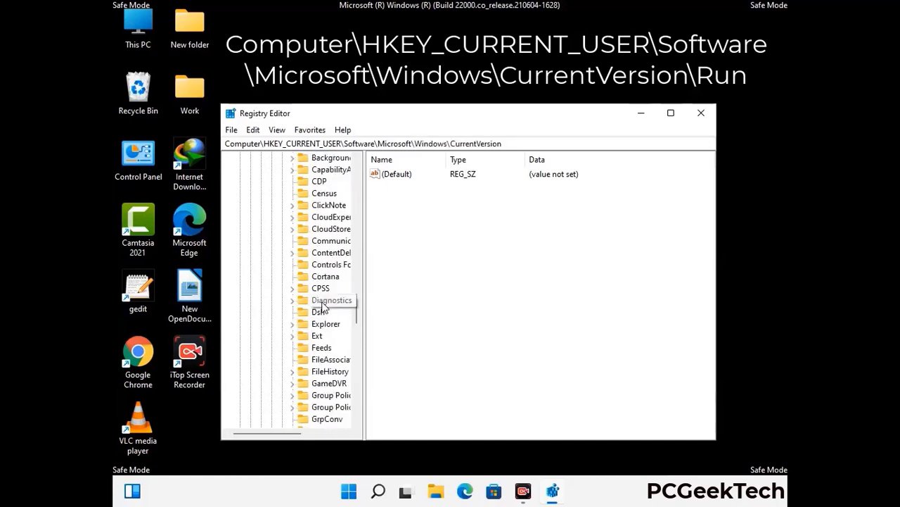
{"action": "scroll", "coordinate": [322, 306], "scroll_direction": "down", "scroll_amount": 4}
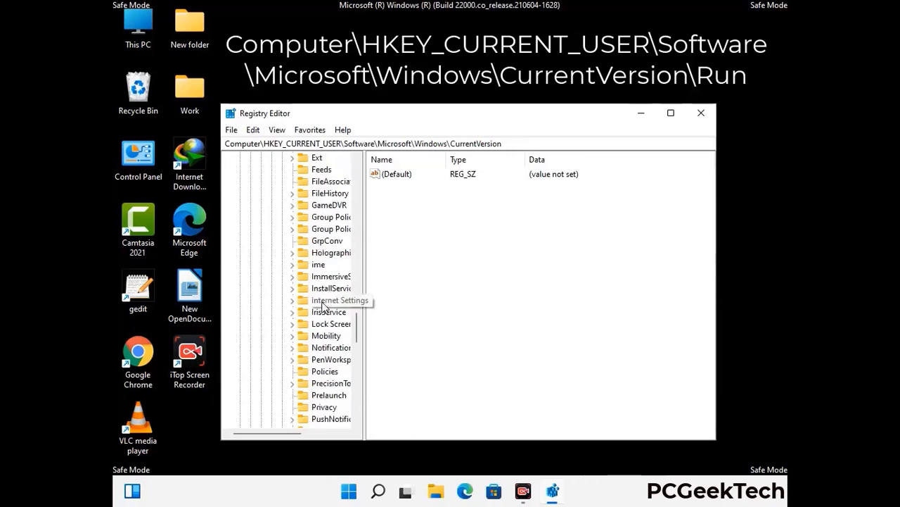
{"action": "scroll", "coordinate": [324, 304], "scroll_direction": "down", "scroll_amount": 1}
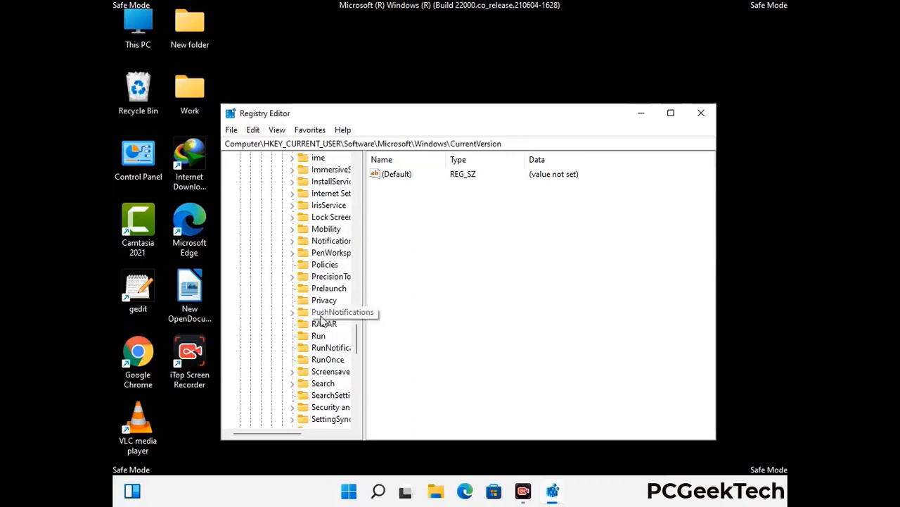
{"action": "left_click", "coordinate": [319, 336]}
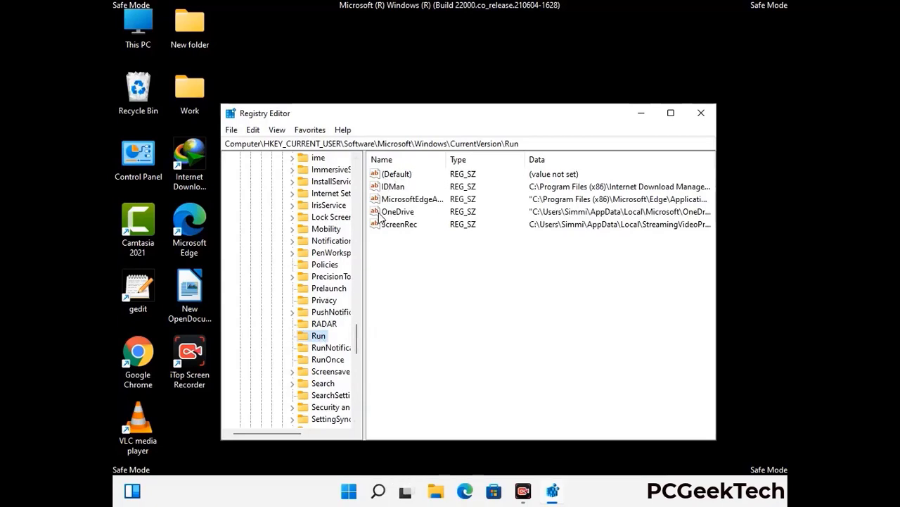
Delete the ScreenRec value from the Run key and confirm its permanent removal.
{"action": "left_click", "coordinate": [399, 225]}
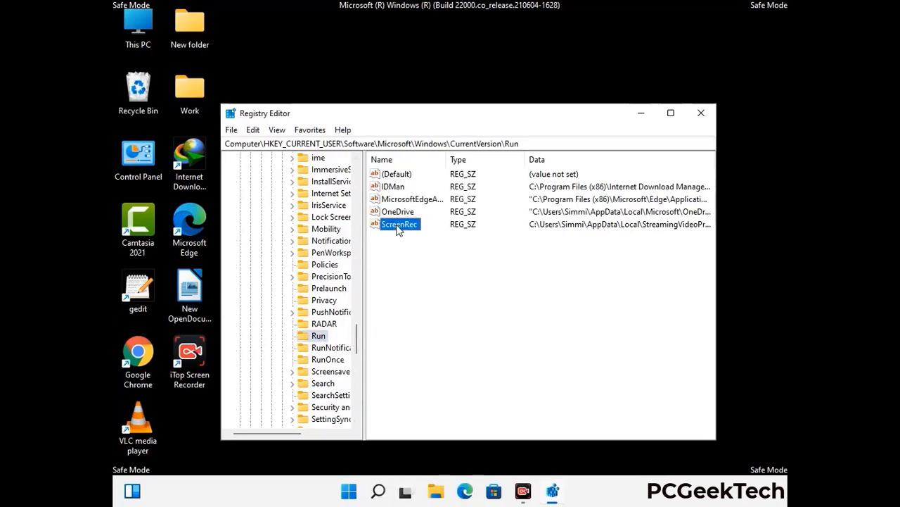
{"action": "left_click", "coordinate": [398, 225]}
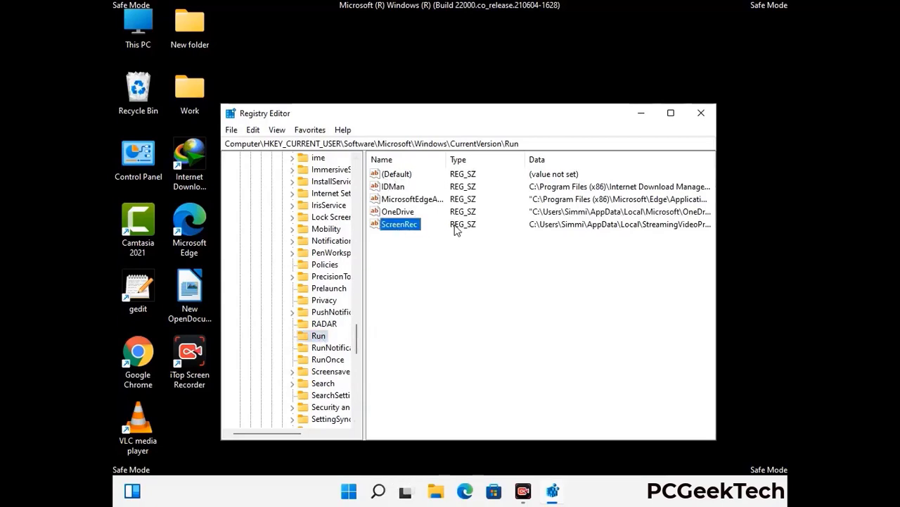
{"action": "key", "text": "Escape"}
{"action": "right_click", "coordinate": [406, 228]}
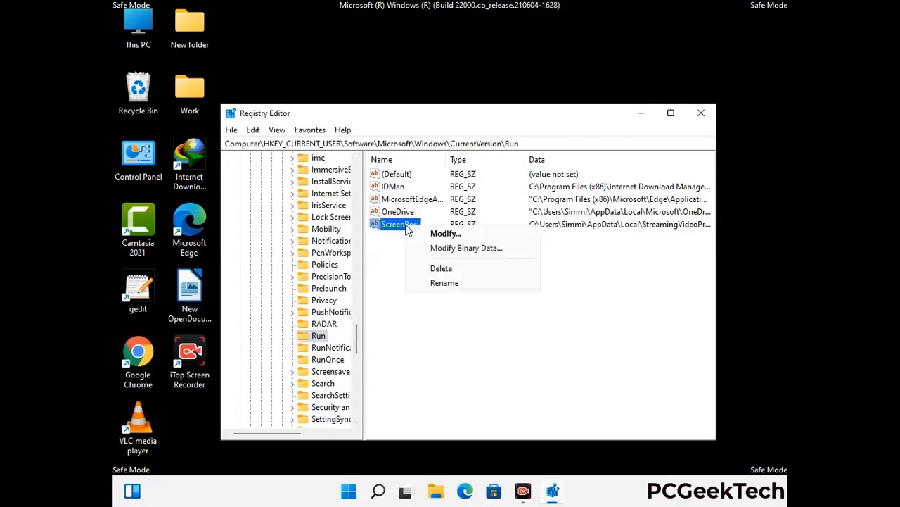
{"action": "left_click", "coordinate": [432, 269]}
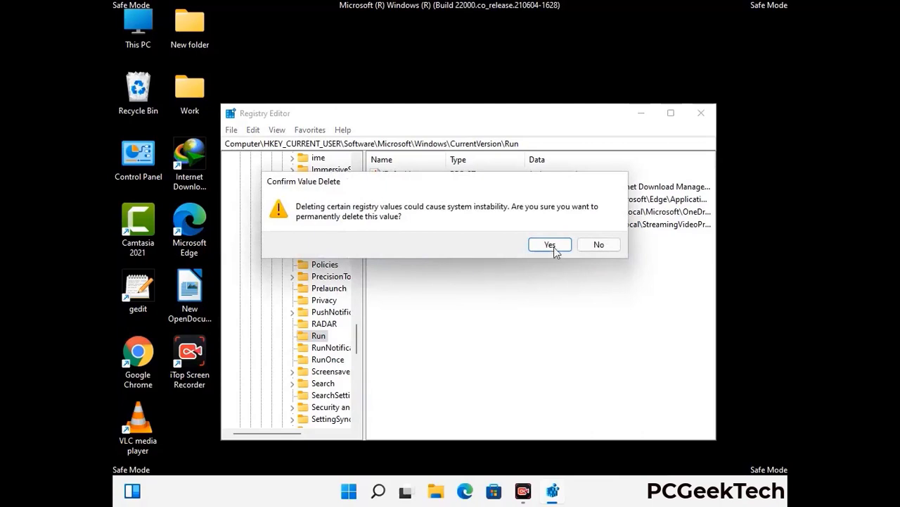
{"action": "left_click", "coordinate": [563, 249]}
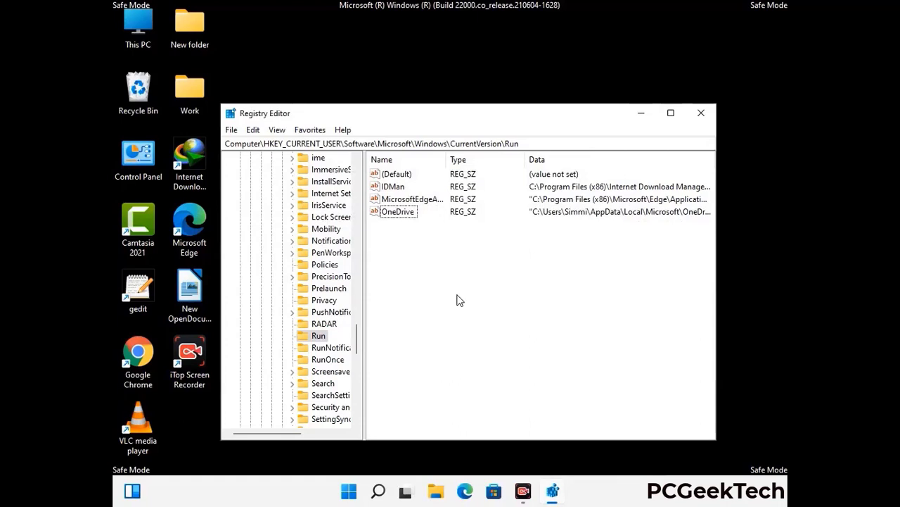
Search the registry for "Virus Name" in keys, values and data, and cancel the running search.
{"action": "key", "text": "ctrl+f"}
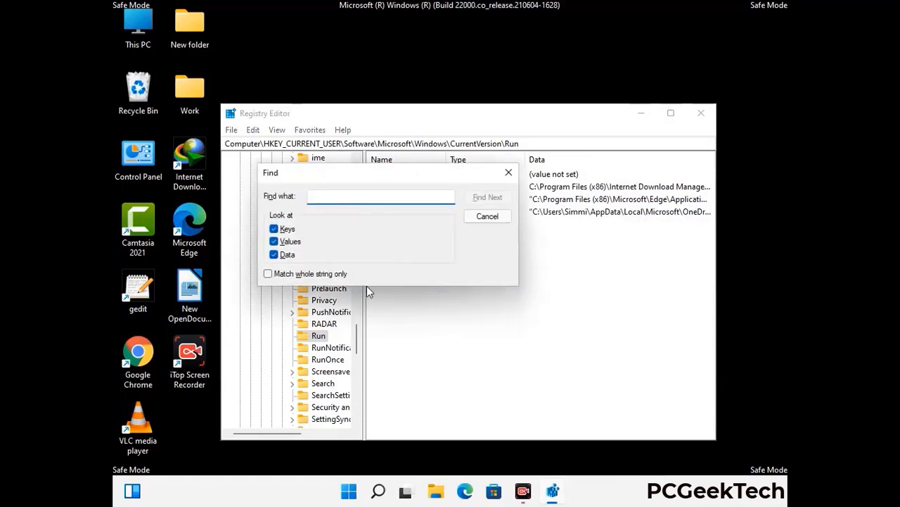
{"action": "type", "text": "Vl"}
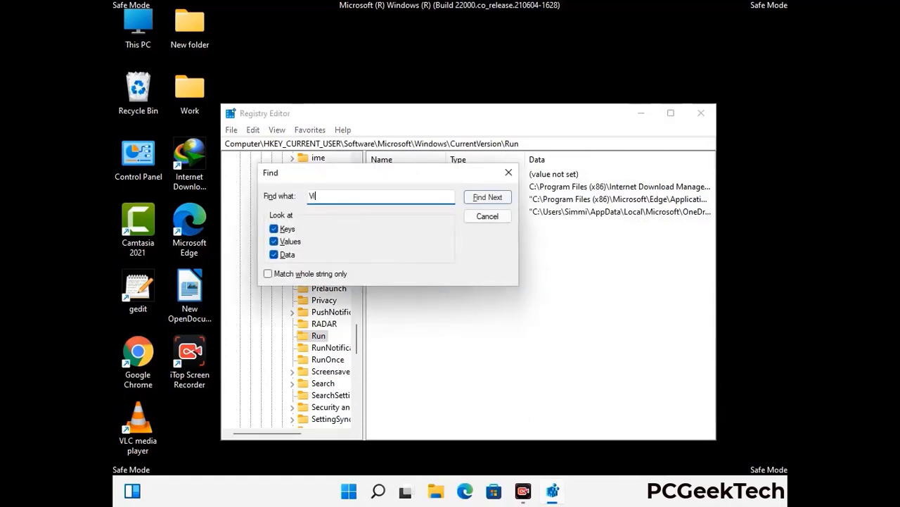
{"action": "type", "text": "rus N"}
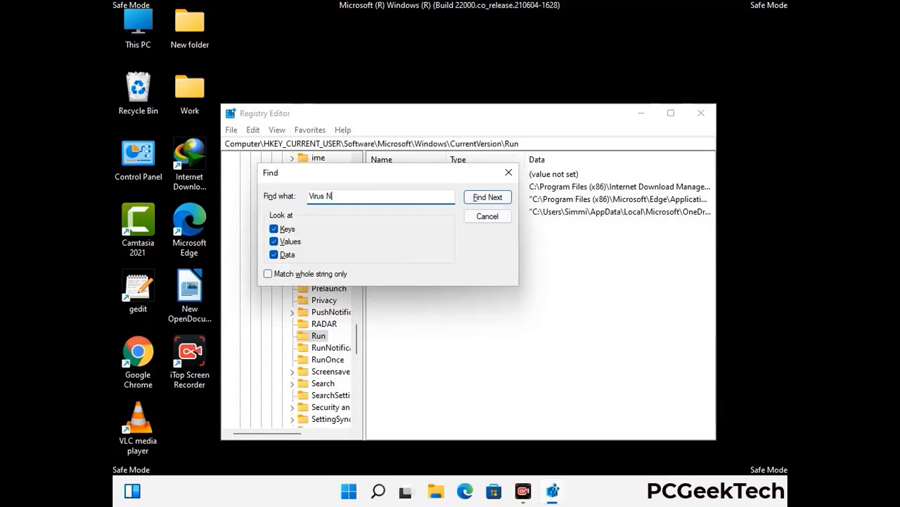
{"action": "type", "text": "ame"}
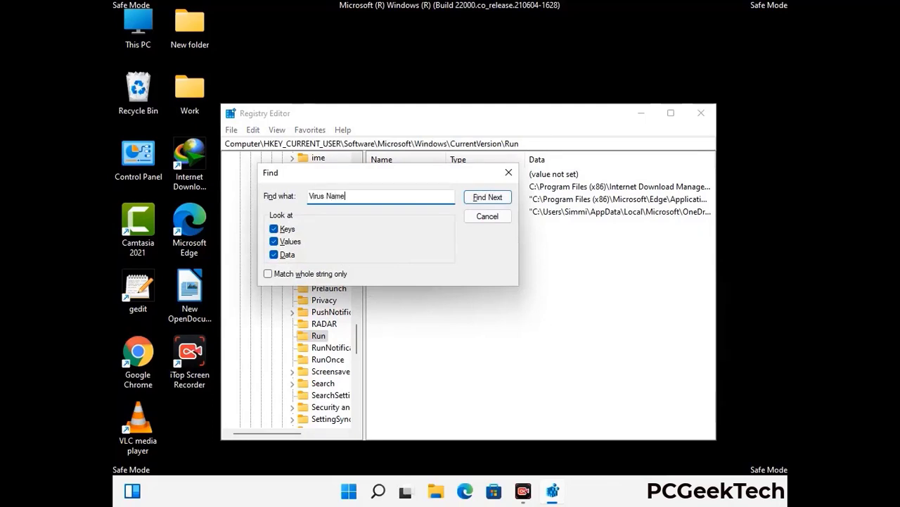
{"action": "left_click", "coordinate": [478, 199]}
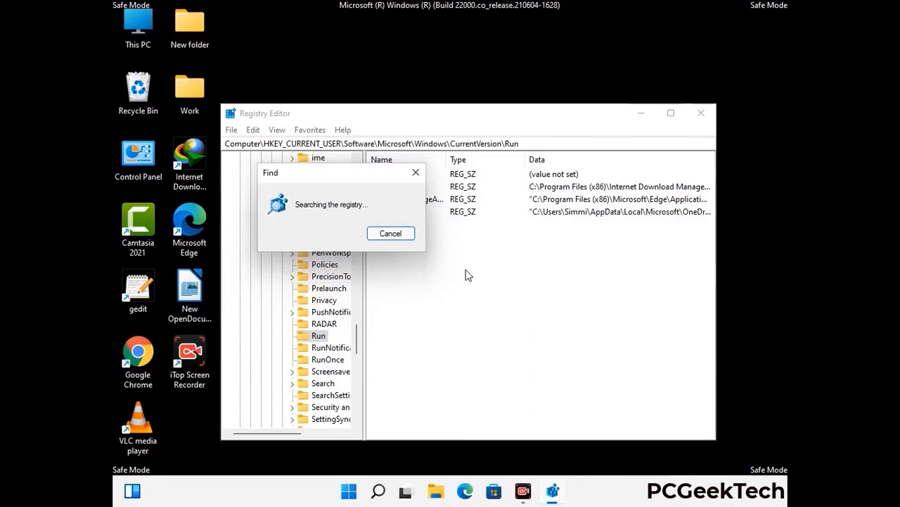
{"action": "left_click", "coordinate": [416, 172]}
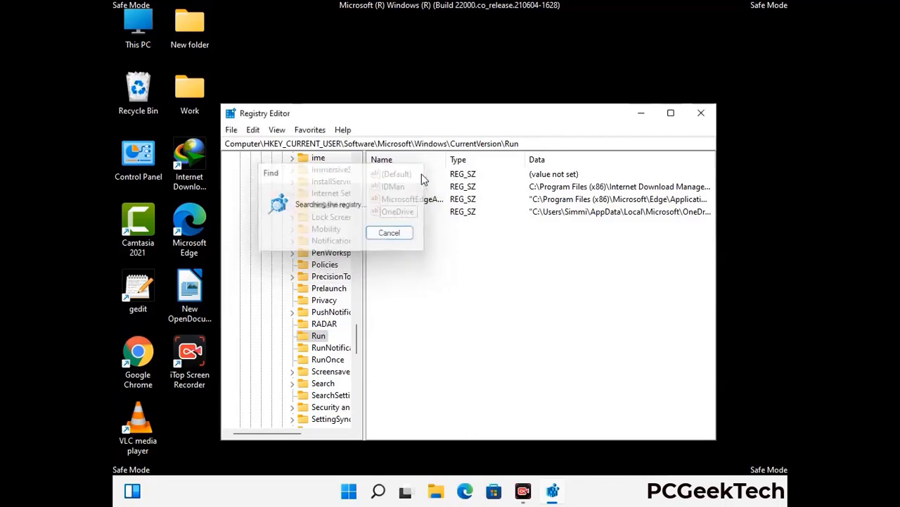
Close Registry Editor and launch System Configuration by running msconfig.
{"action": "left_click", "coordinate": [702, 114]}
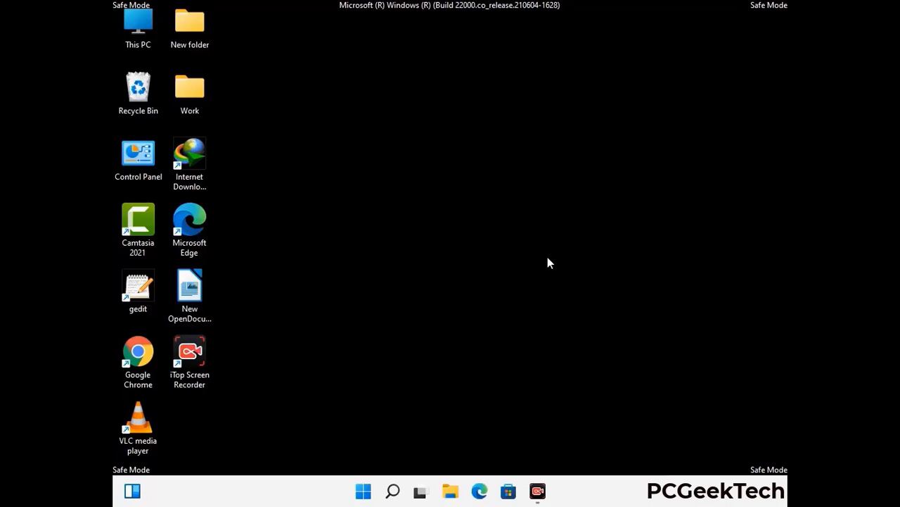
{"action": "key", "text": "super+r"}
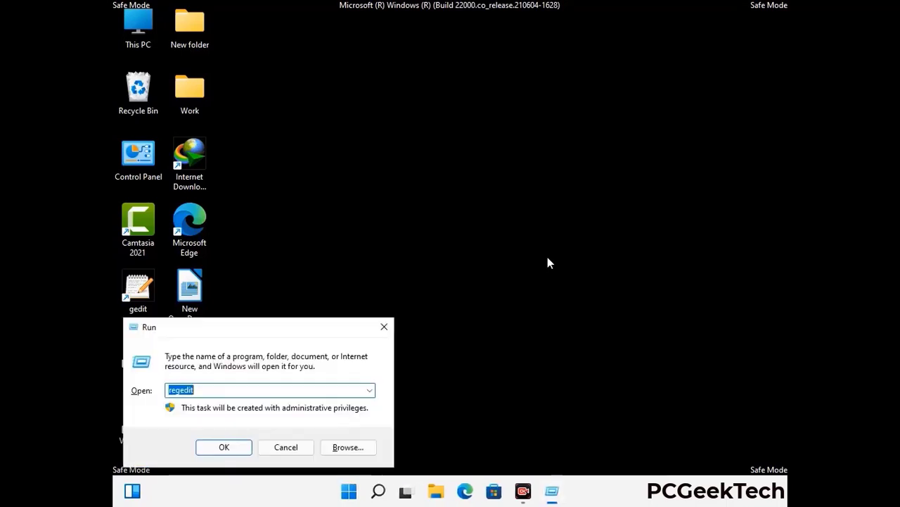
{"action": "left_click_drag", "start_coordinate": [263, 327], "coordinate": [462, 140]}
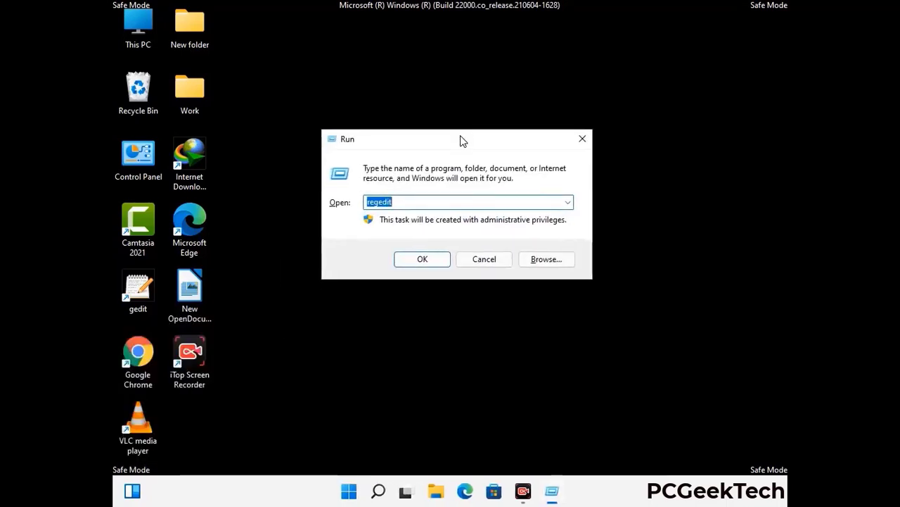
{"action": "type", "text": "msconfig"}
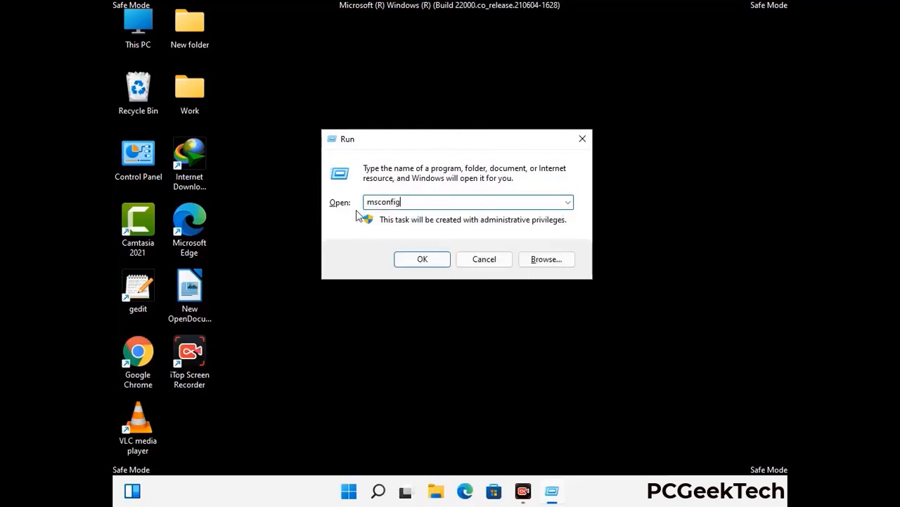
{"action": "left_click", "coordinate": [420, 260]}
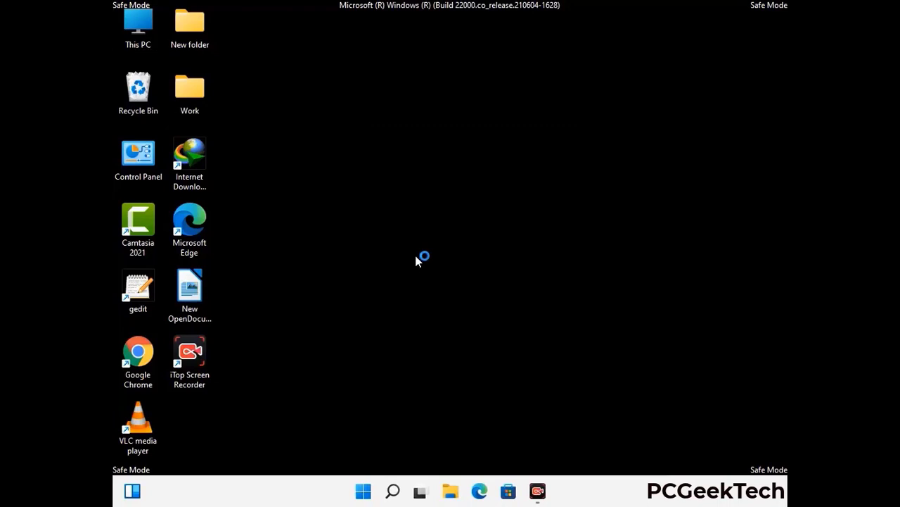
Turn off Safe boot in the boot options of the Windows 11 installation.
{"action": "left_click", "coordinate": [312, 143]}
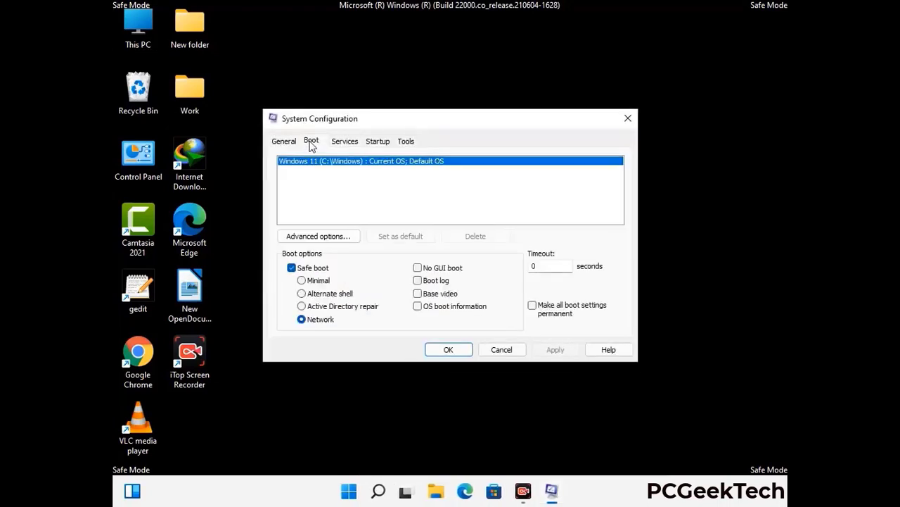
{"action": "left_click", "coordinate": [291, 269]}
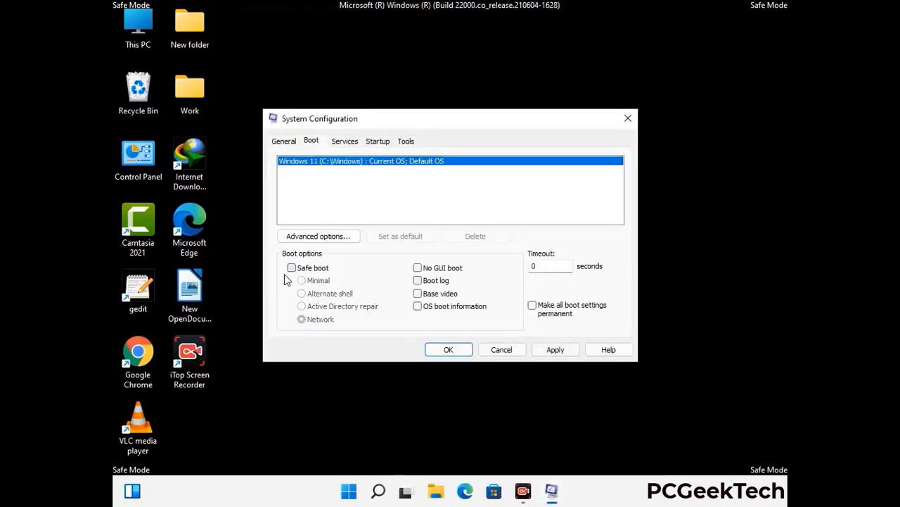